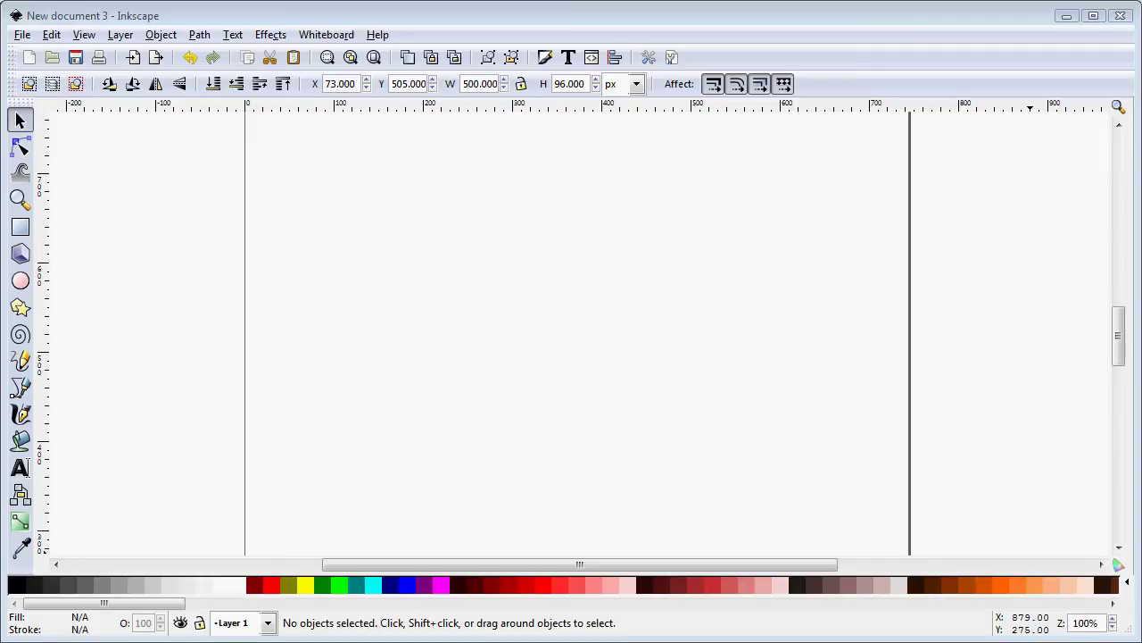
# Draw a 394 × 394 px yellow circle and move it to X 135, Y 324
pyautogui.click(22, 282)
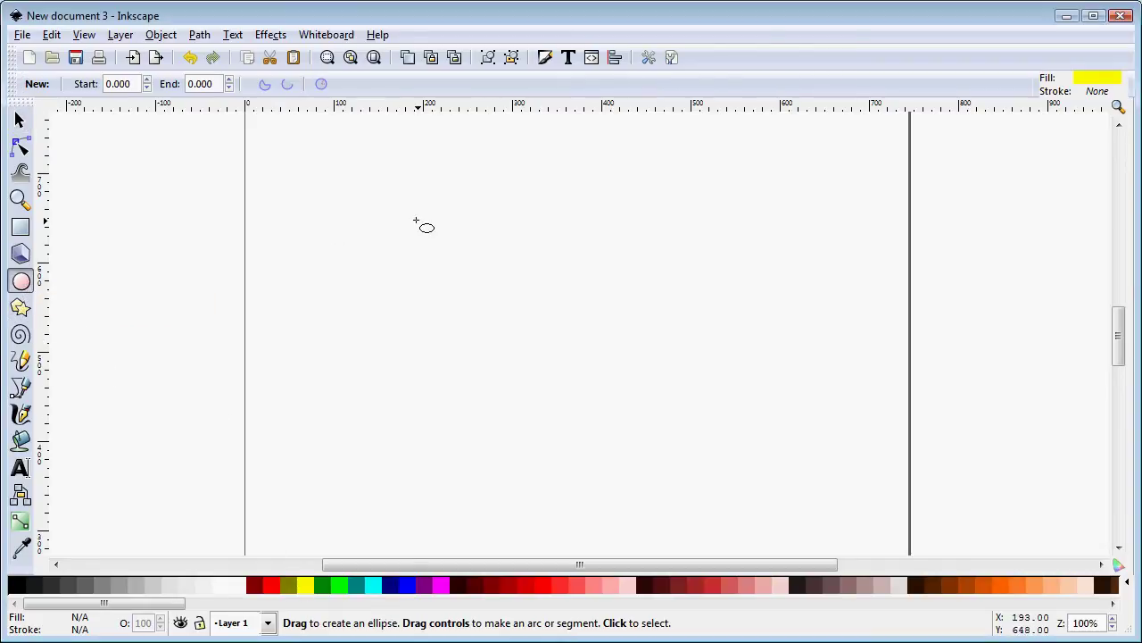
pyautogui.moveTo(395, 206); pyautogui.dragTo(837, 562)
pyautogui.click(20, 120)
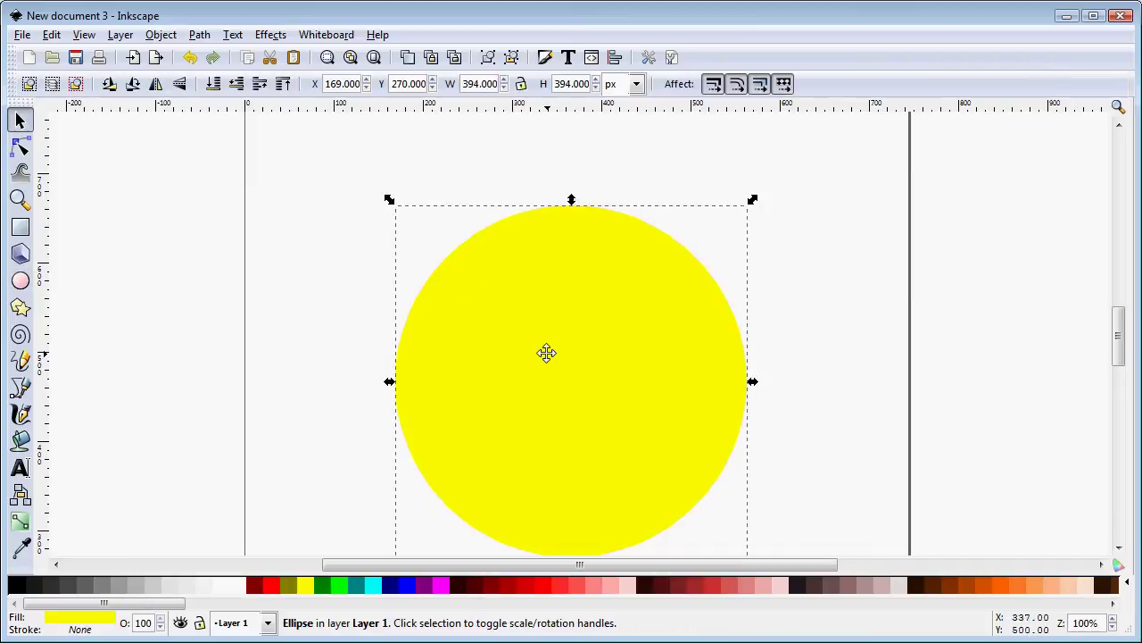
pyautogui.moveTo(545, 352); pyautogui.dragTo(522, 306)
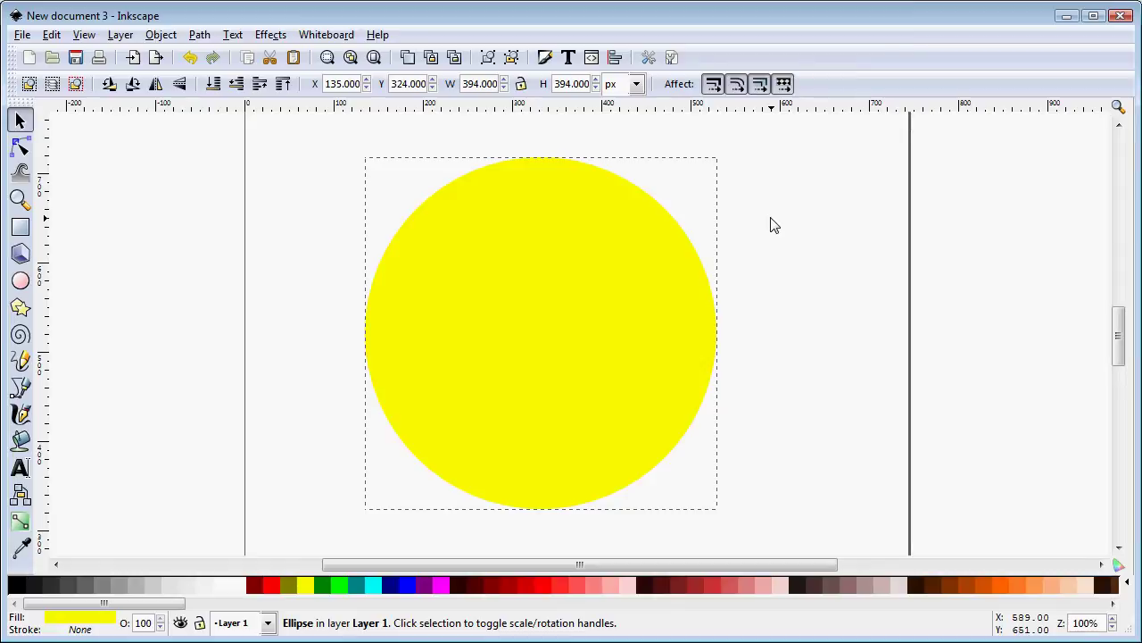
# Switch the circle's fill to radial gradient linearGradient3894 in Fill and Stroke
pyautogui.press('ctrl')
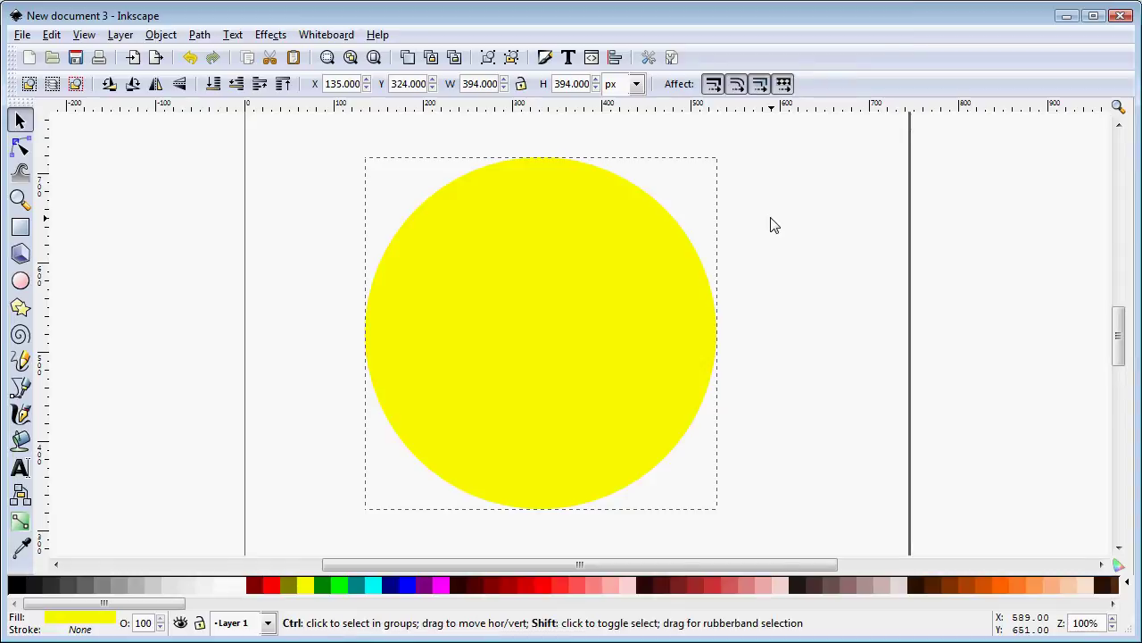
pyautogui.hotkey('ctrl', 'shift', 'f')
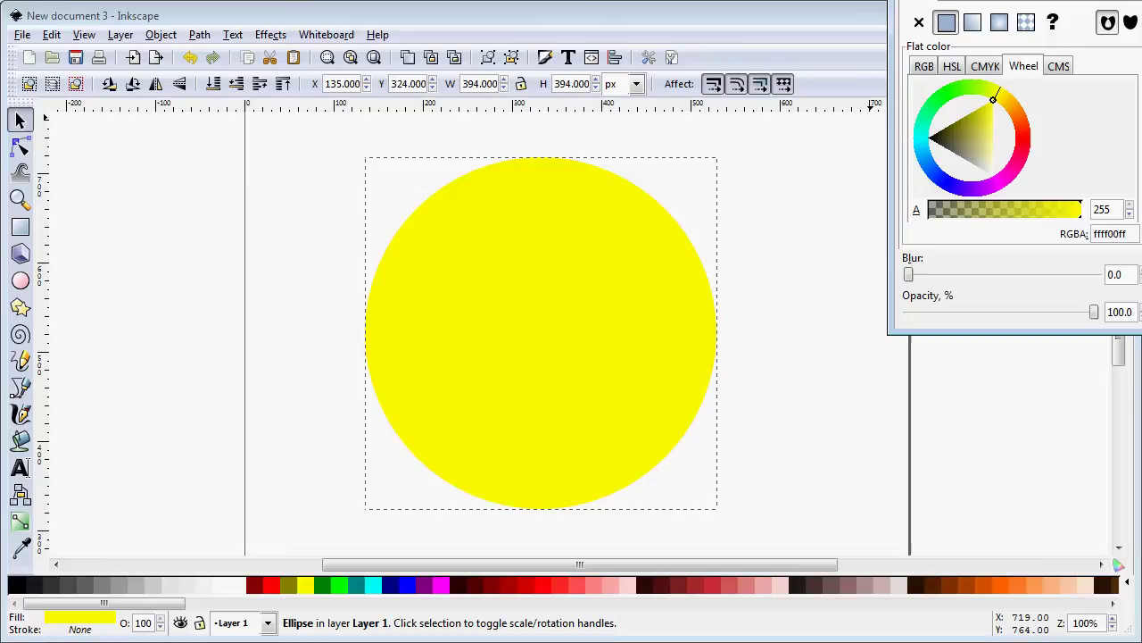
pyautogui.moveTo(991, 18)
pyautogui.mouseDown()
pyautogui.moveTo(997, 28)
pyautogui.moveTo(860, 48)
pyautogui.moveTo(864, 67)
pyautogui.moveTo(827, 83)
pyautogui.mouseUp()
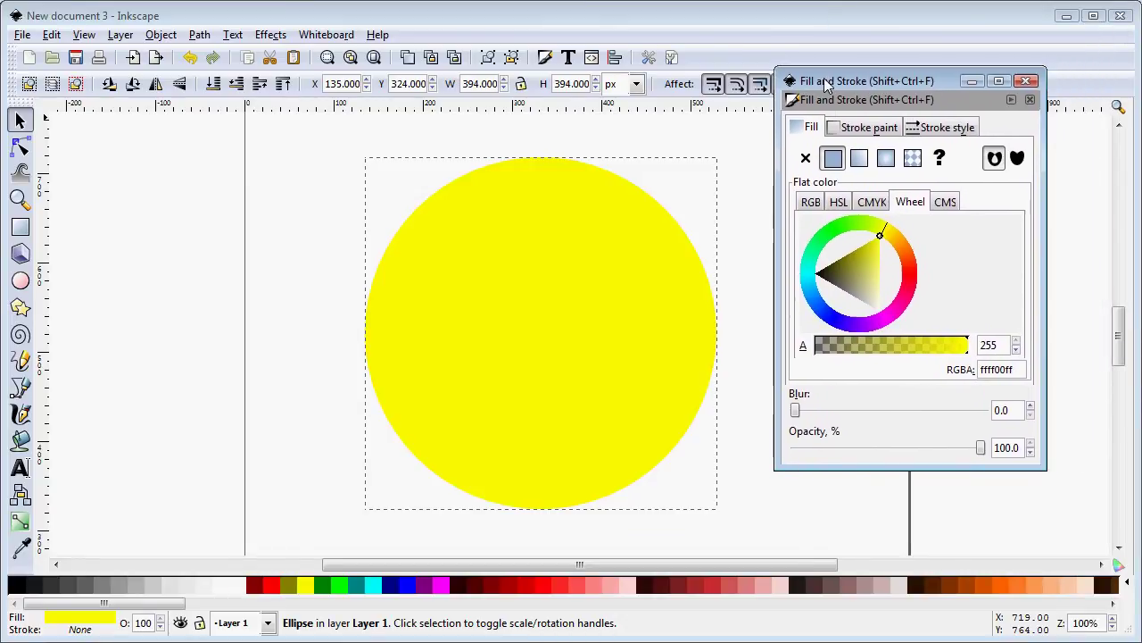
pyautogui.click(888, 158)
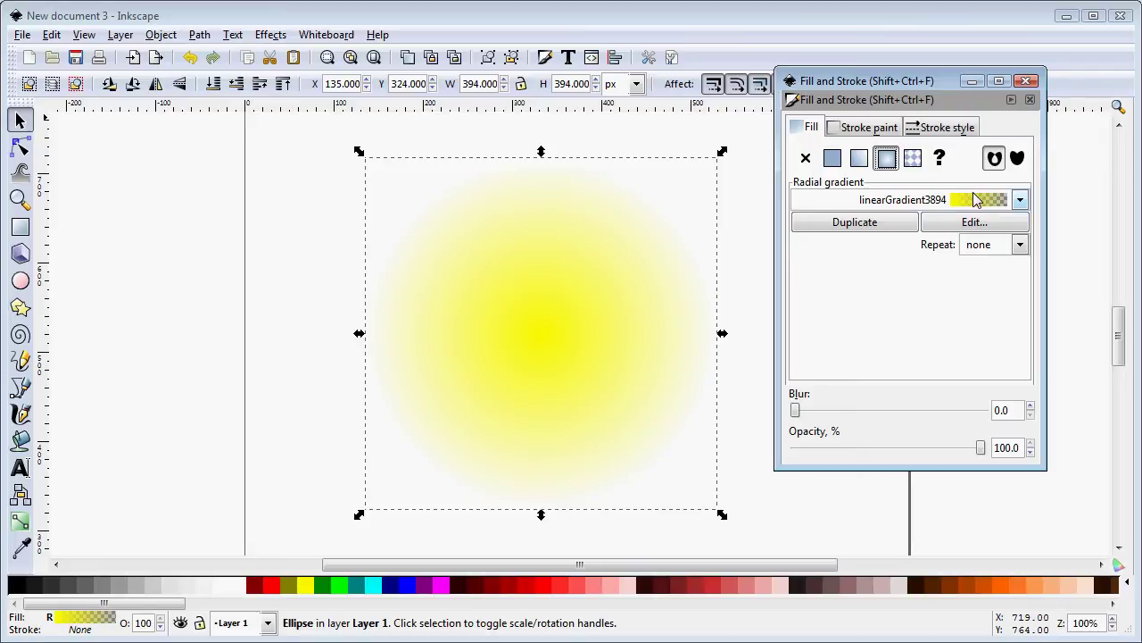
# In the Gradient editor, make outer stop stop3898 fully opaque at alpha 255
pyautogui.click(972, 226)
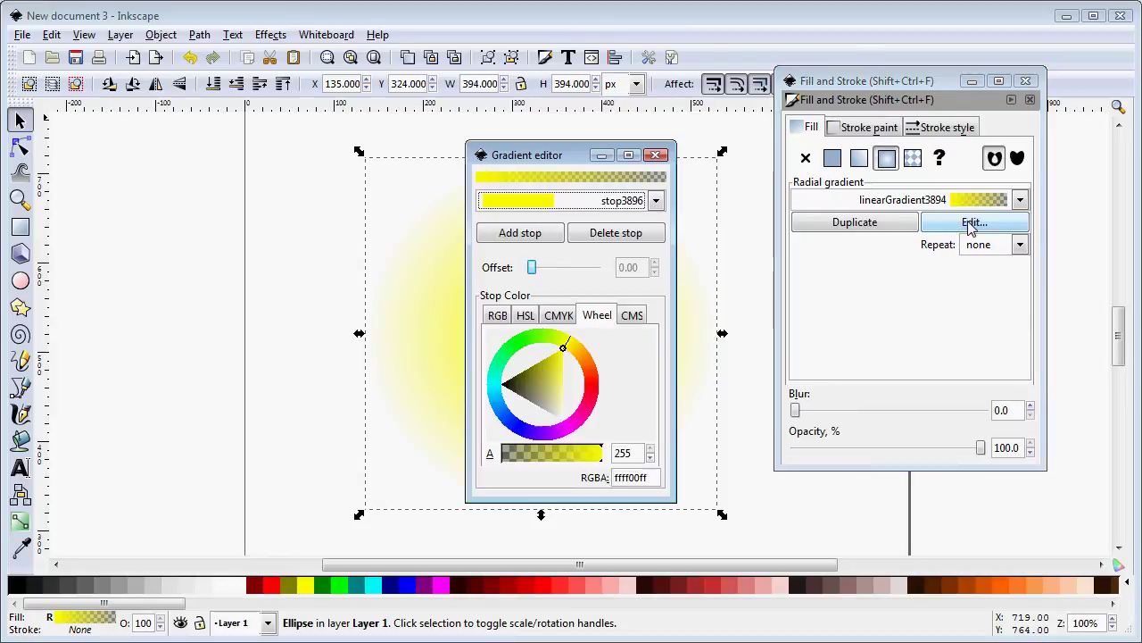
pyautogui.moveTo(556, 161); pyautogui.dragTo(898, 117)
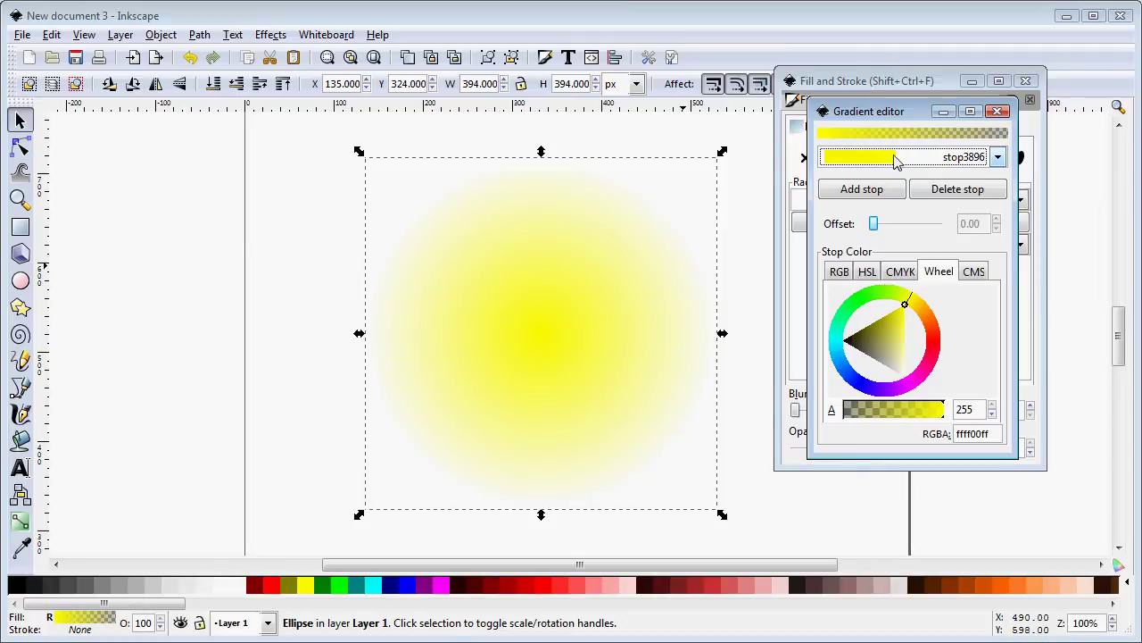
pyautogui.click(998, 158)
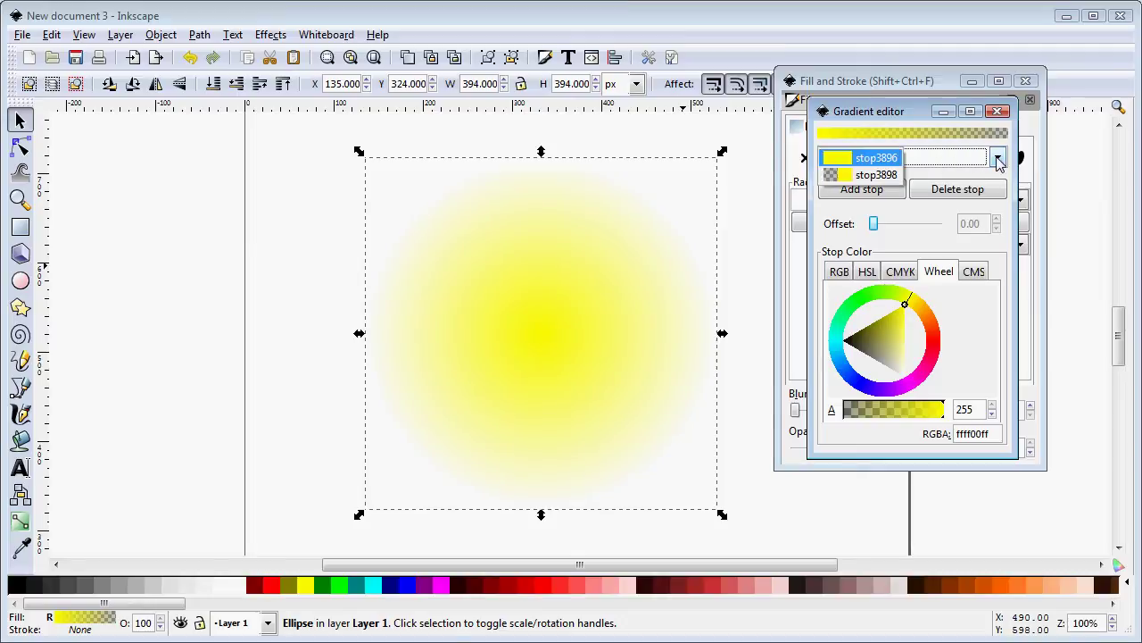
pyautogui.click(878, 179)
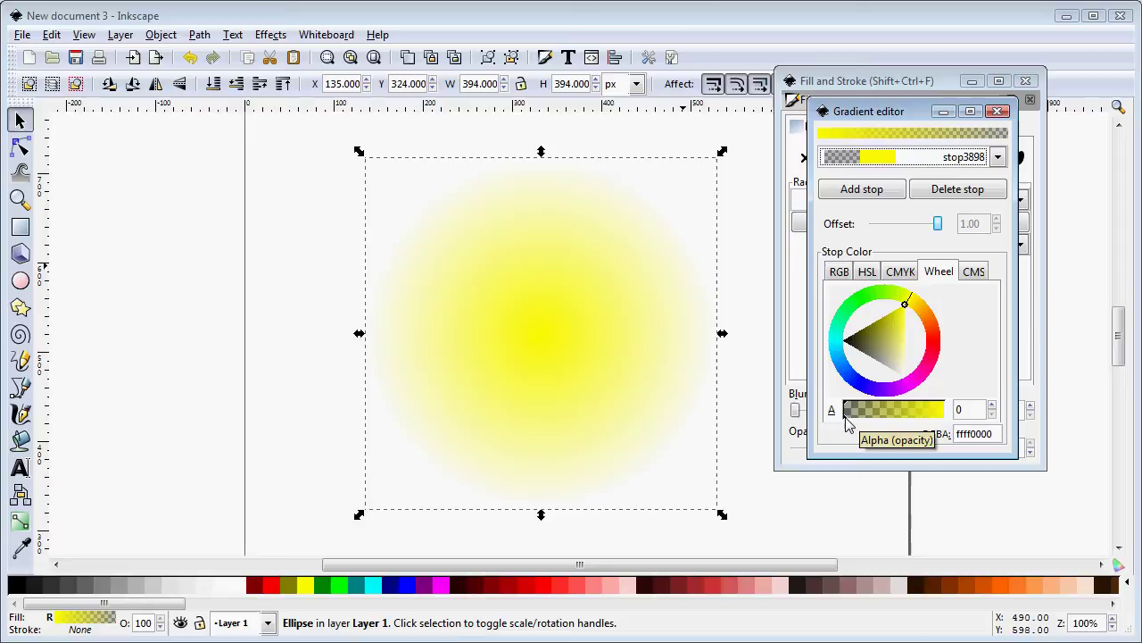
pyautogui.moveTo(847, 425); pyautogui.dragTo(954, 423)
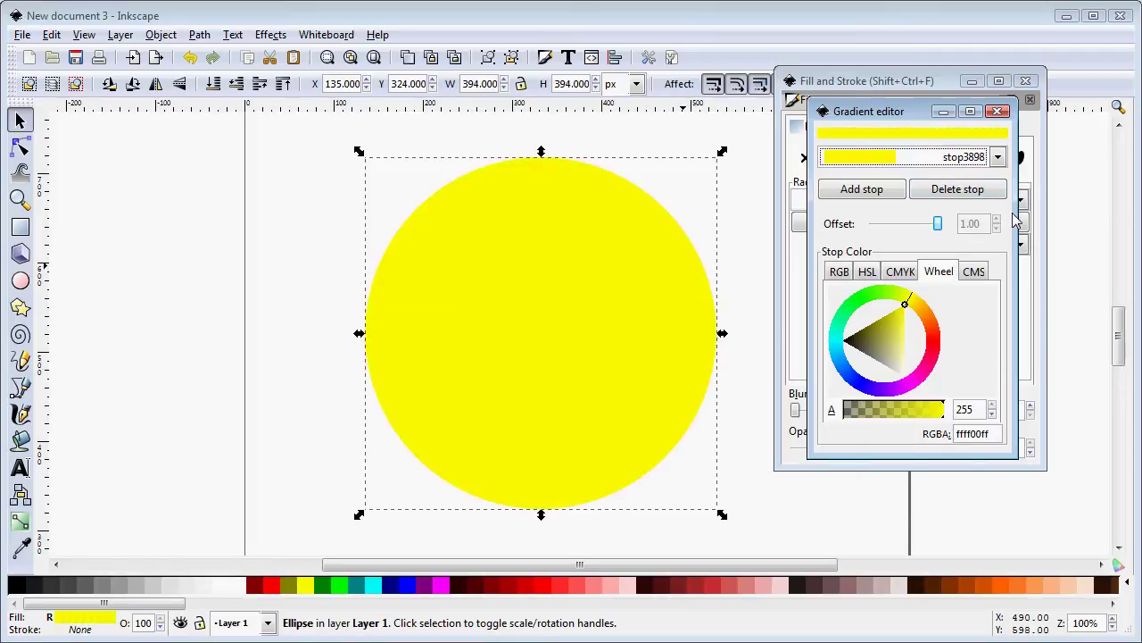
# Make centre stop stop3896 fully transparent at alpha 0
pyautogui.click(998, 158)
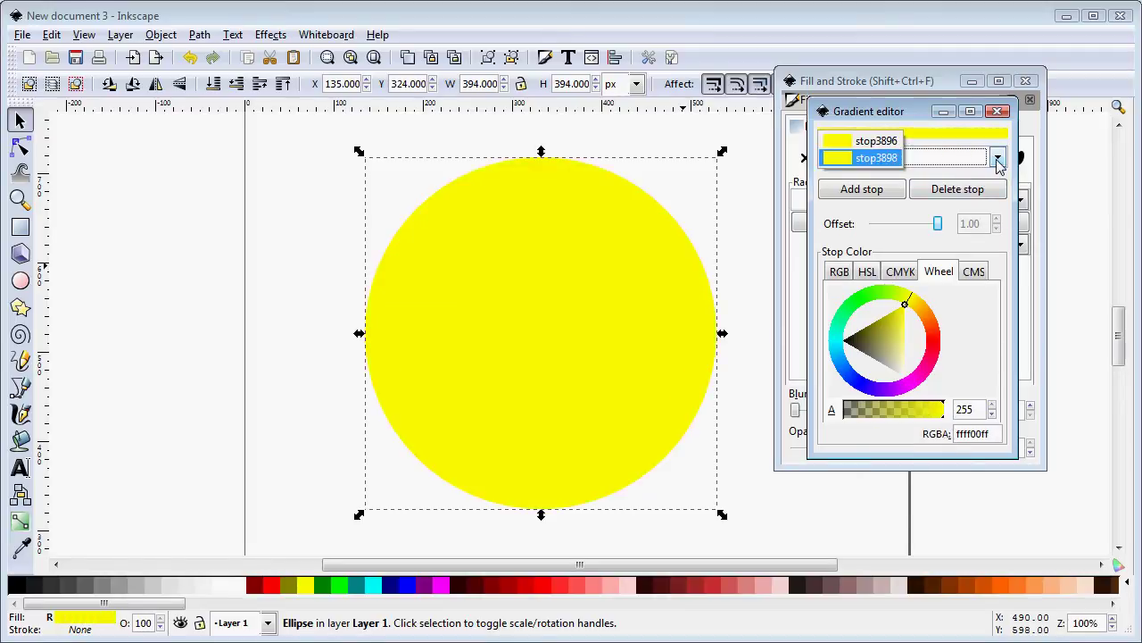
pyautogui.click(875, 141)
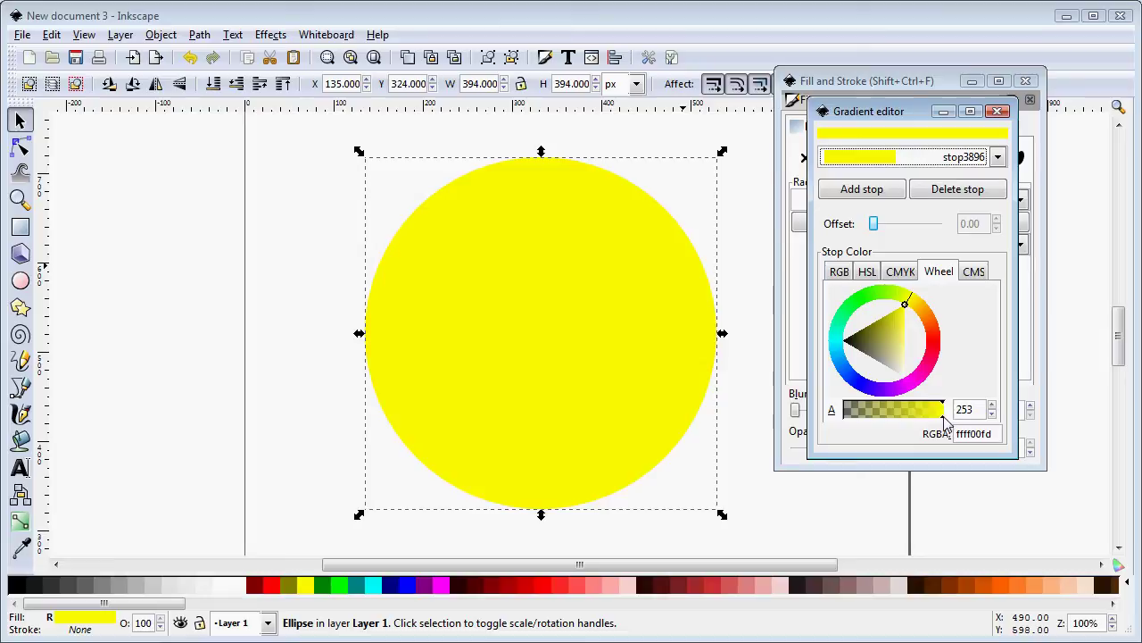
pyautogui.moveTo(942, 416); pyautogui.dragTo(843, 420)
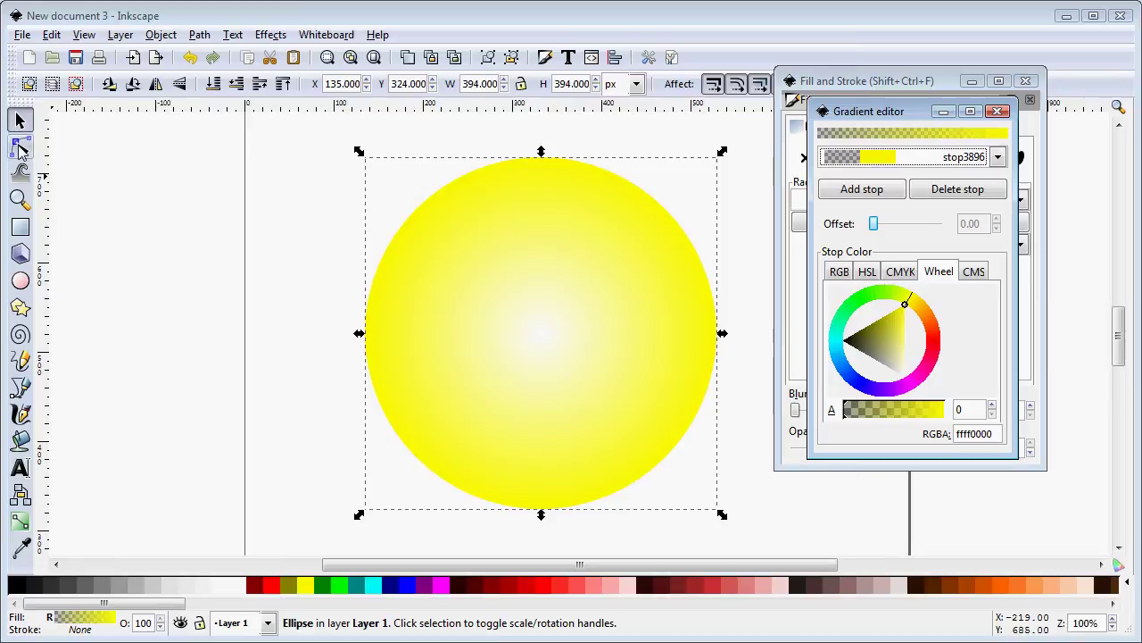
# Move the gradient centre toward the circle's top and shrink its horizontal and vertical radii
pyautogui.click(21, 148)
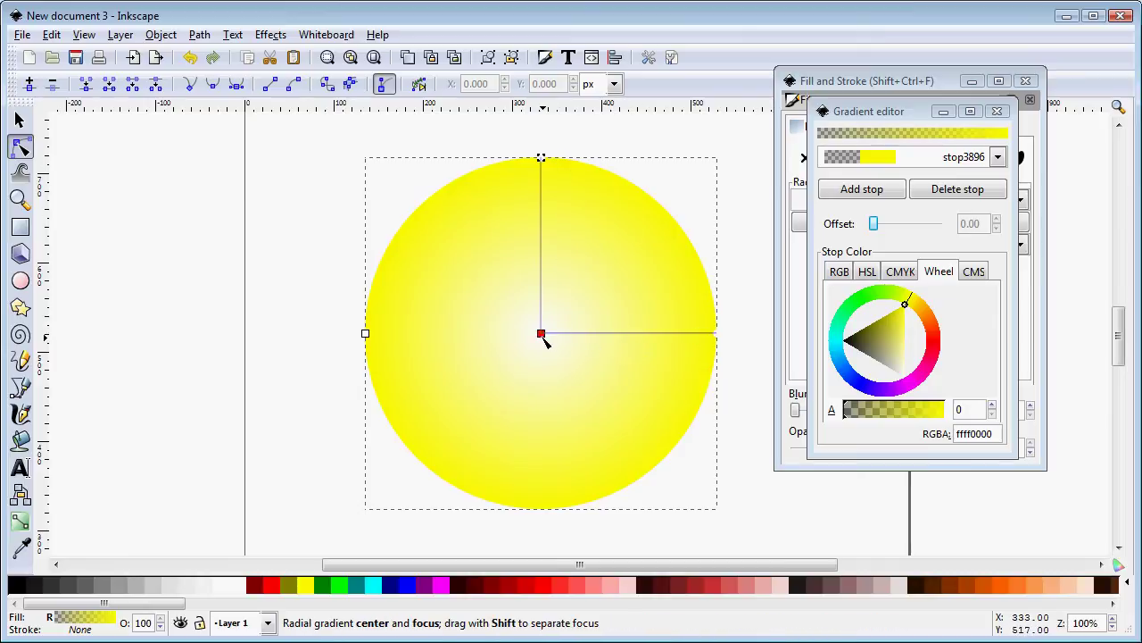
pyautogui.moveTo(543, 338)
pyautogui.mouseDown()
pyautogui.moveTo(543, 287)
pyautogui.moveTo(523, 246)
pyautogui.mouseUp()
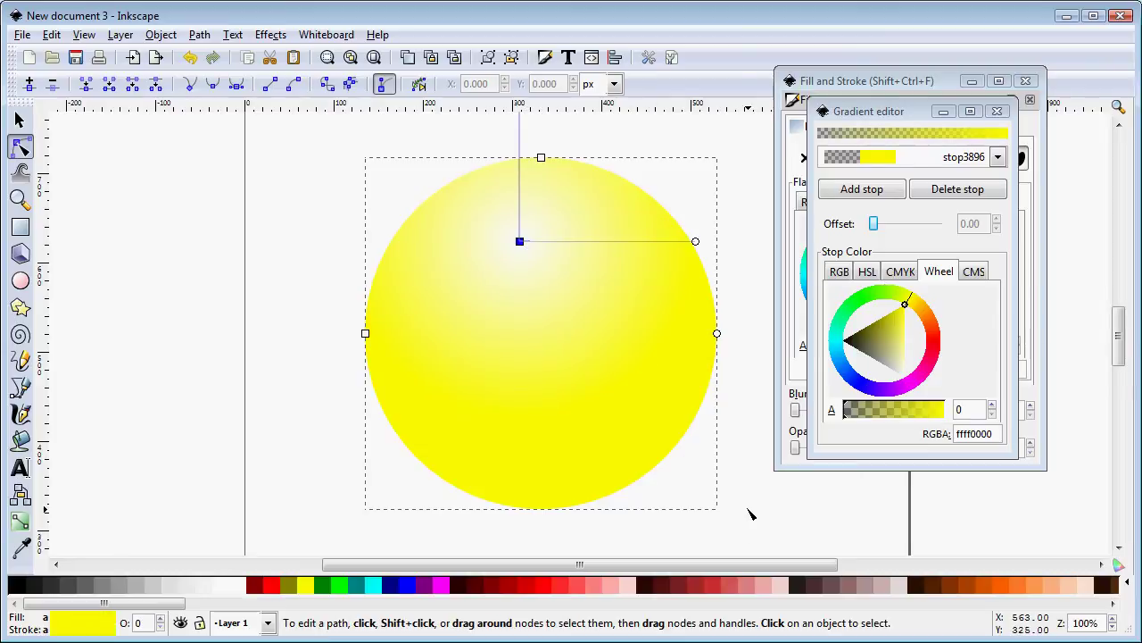
pyautogui.click(1119, 123)
pyautogui.click(1119, 123)
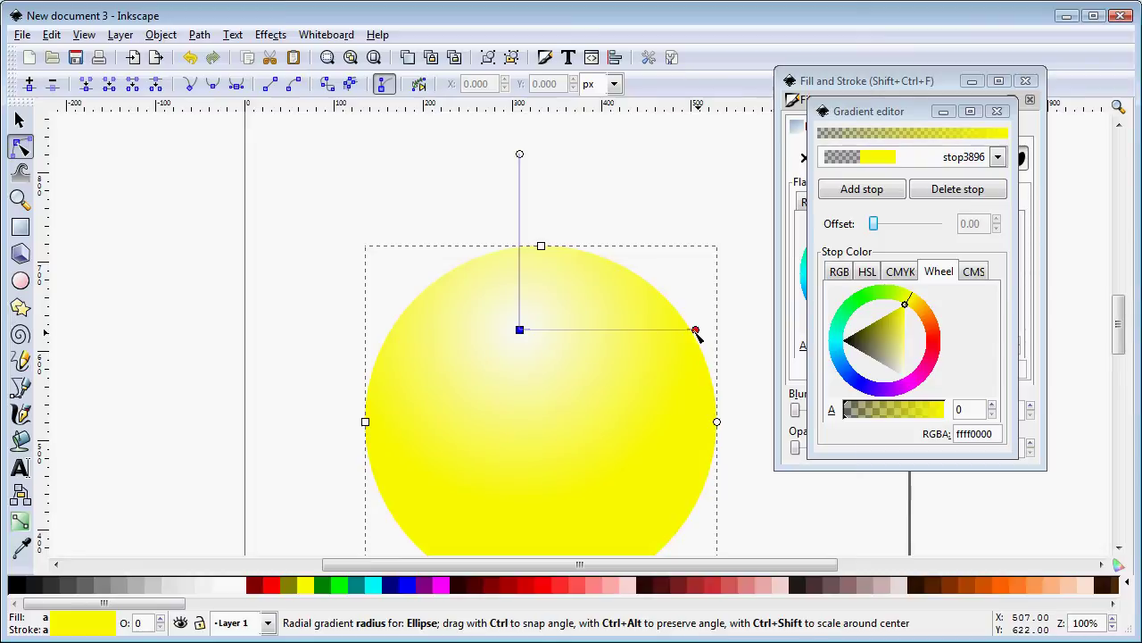
pyautogui.moveTo(696, 330); pyautogui.dragTo(648, 329)
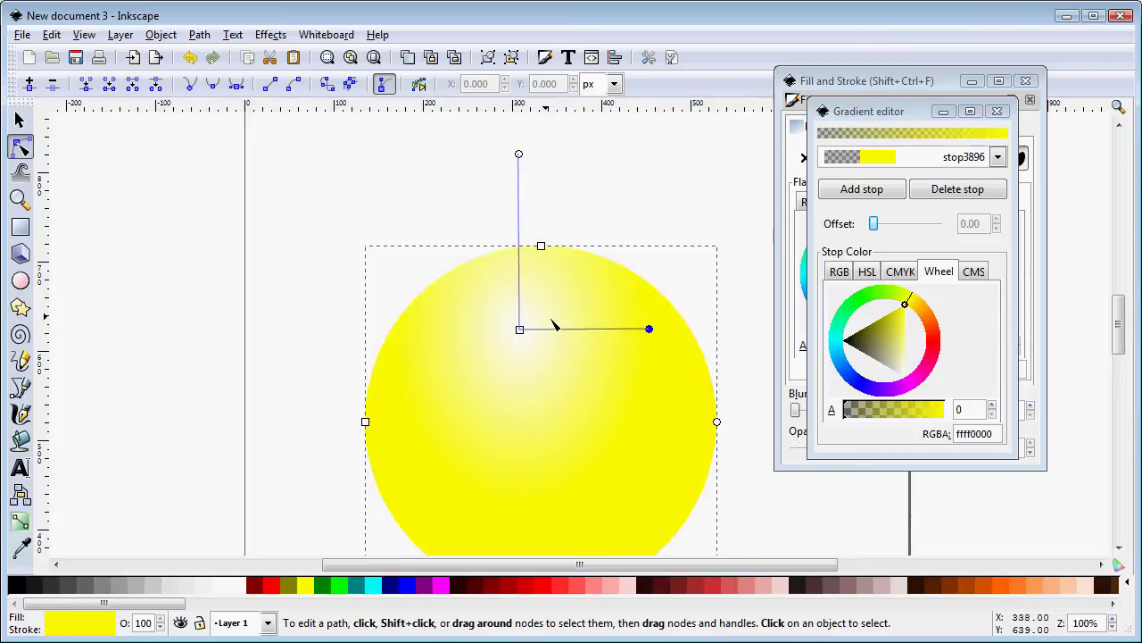
pyautogui.moveTo(521, 159); pyautogui.dragTo(523, 182)
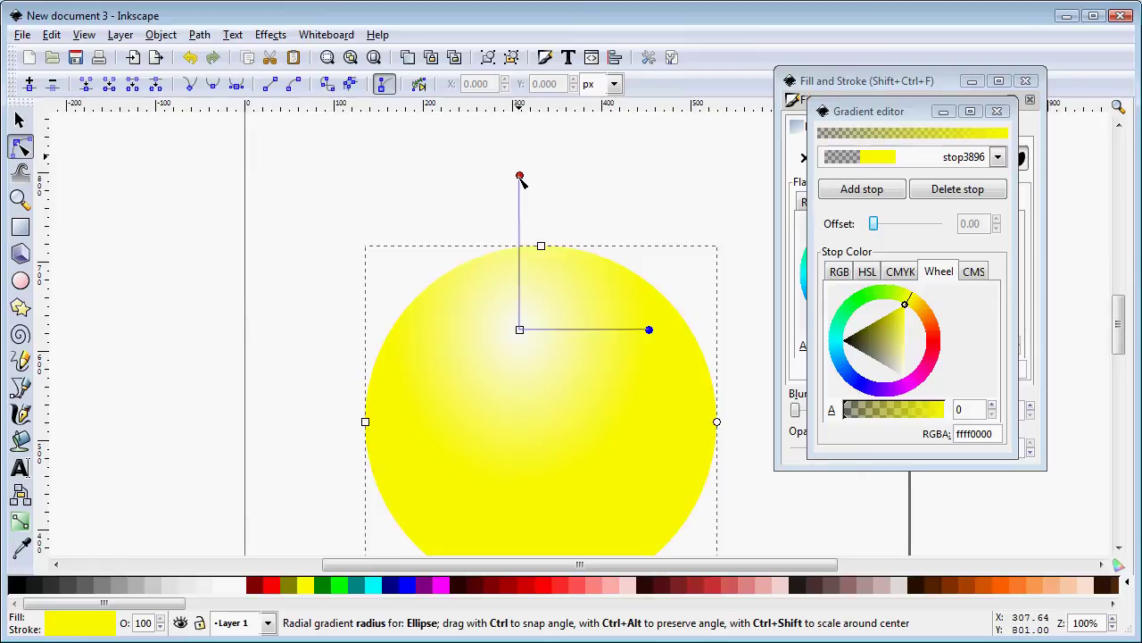
pyautogui.click(522, 183)
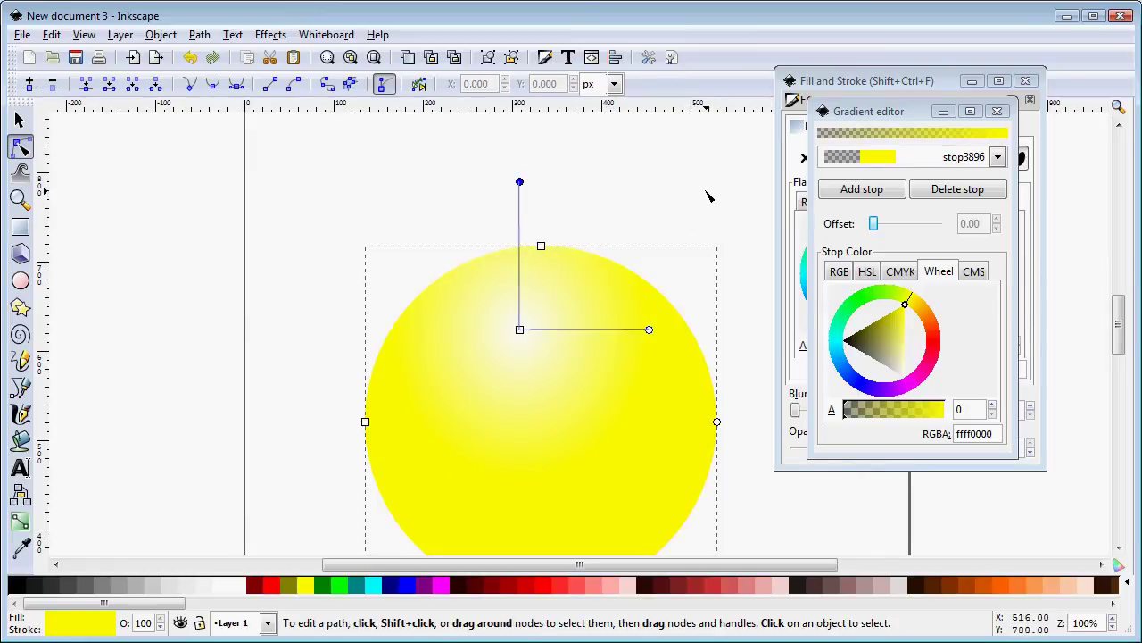
# Preview the highlight, then nudge the gradient centre slightly up and left
pyautogui.click(19, 120)
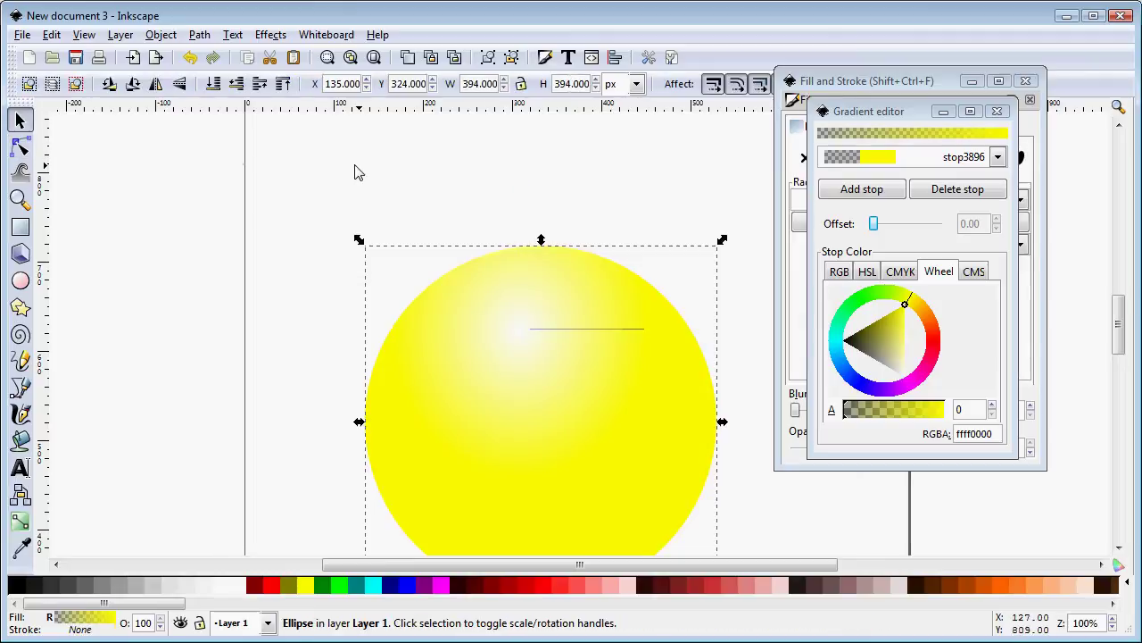
pyautogui.click(354, 166)
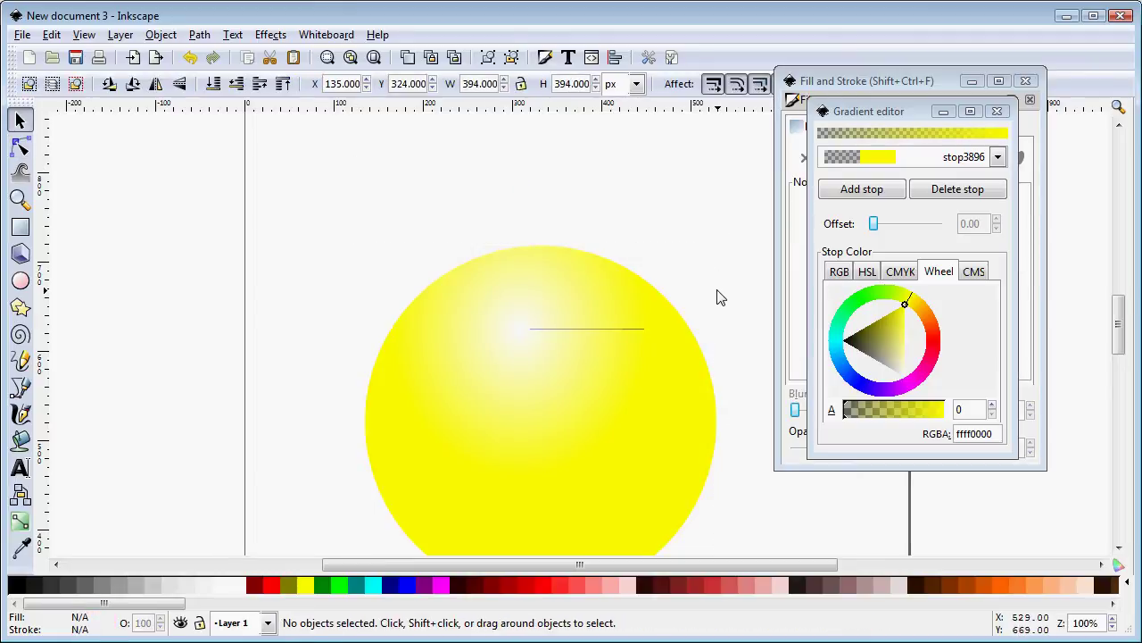
pyautogui.click(21, 148)
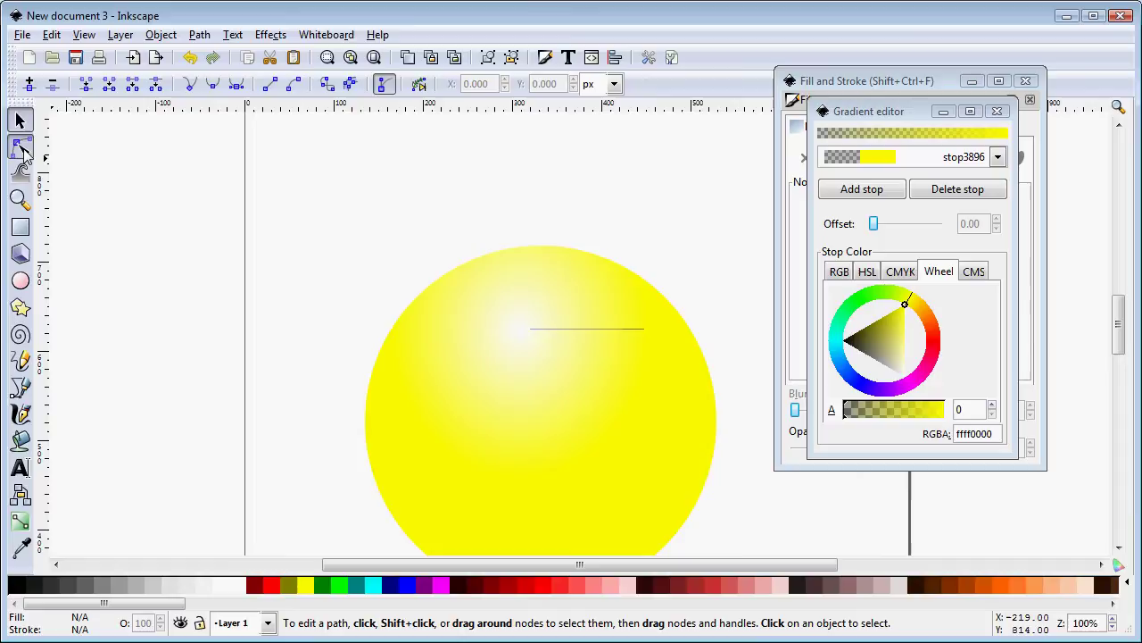
pyautogui.click(616, 346)
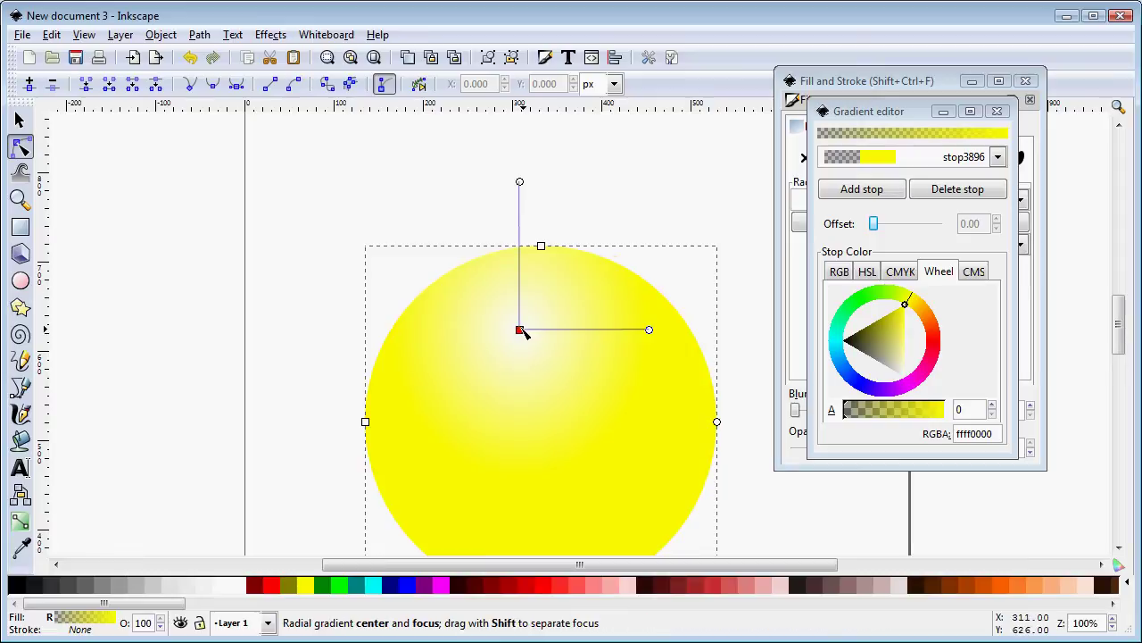
pyautogui.moveTo(524, 335); pyautogui.dragTo(519, 329)
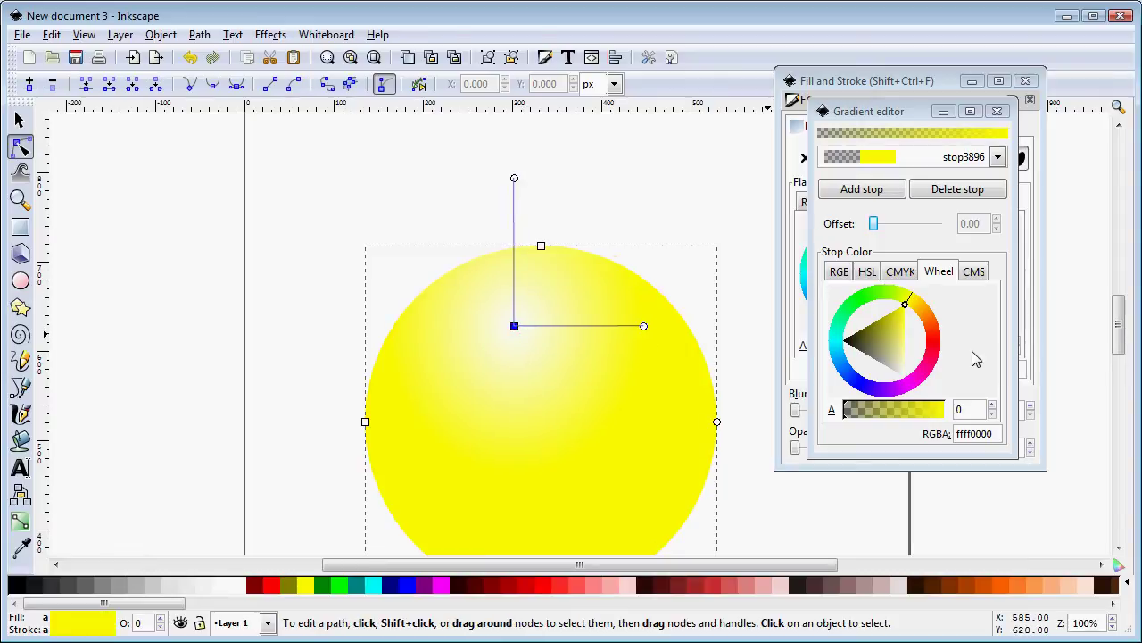
pyautogui.click(1119, 548)
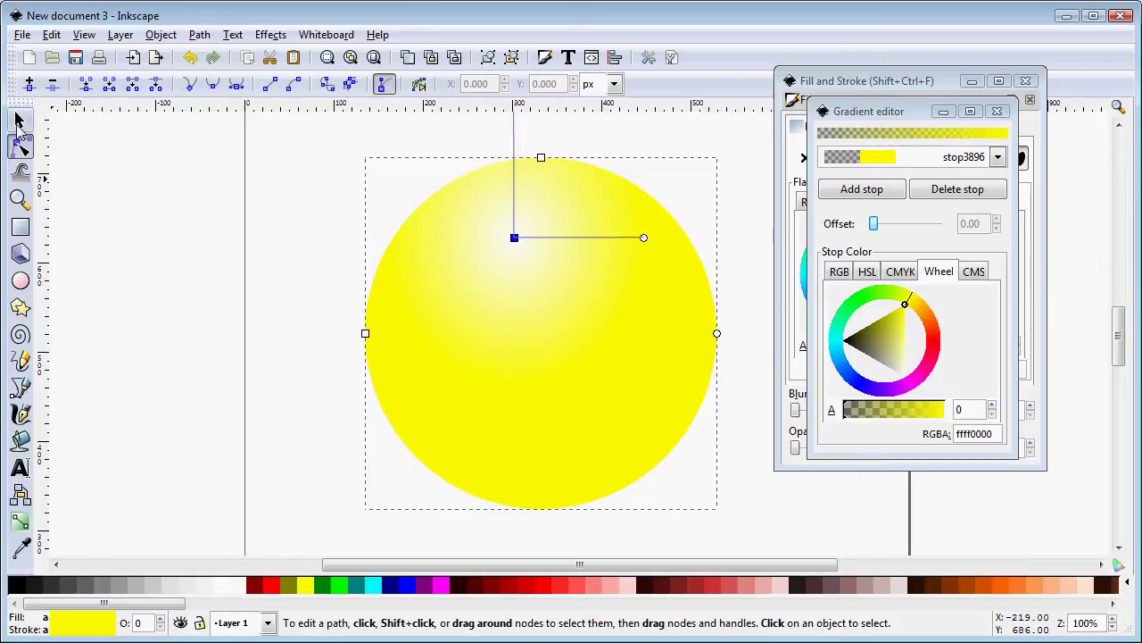
pyautogui.click(19, 119)
pyautogui.click(559, 361)
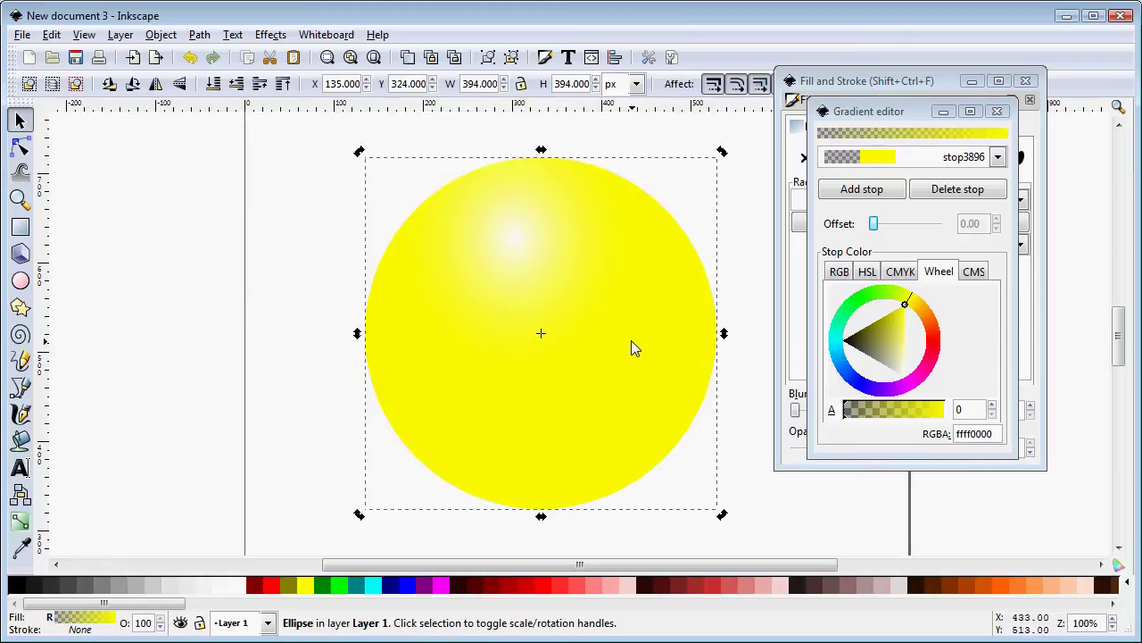
# Fill a copy of the sphere solid blue, then enlarge and position it over the yellow copy
pyautogui.moveTo(631, 340); pyautogui.dragTo(326, 299)
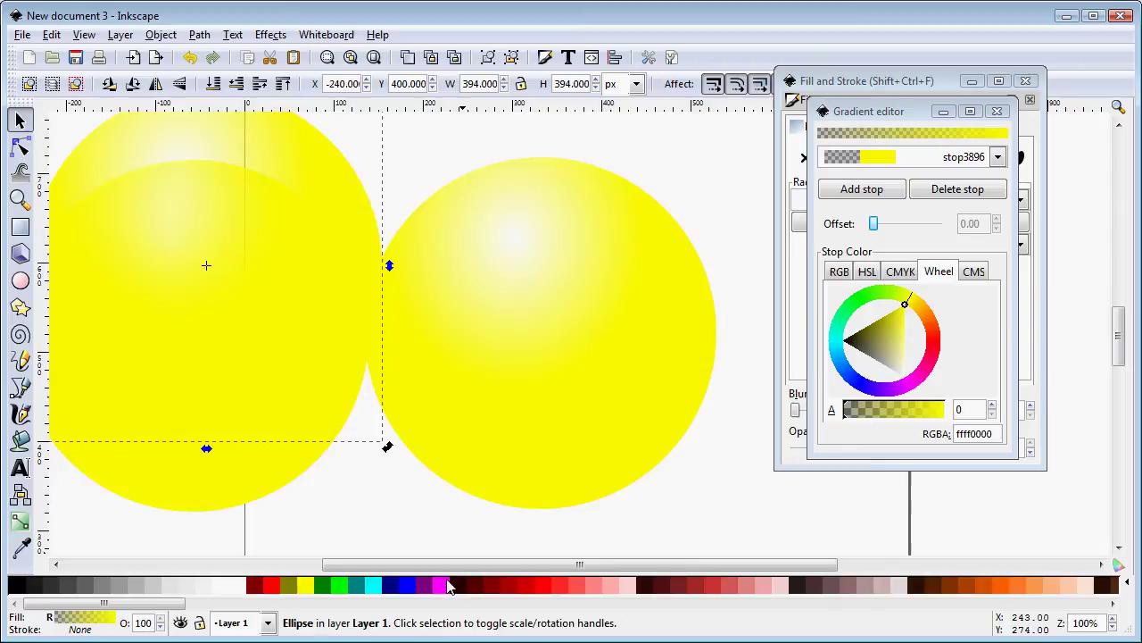
pyautogui.click(410, 585)
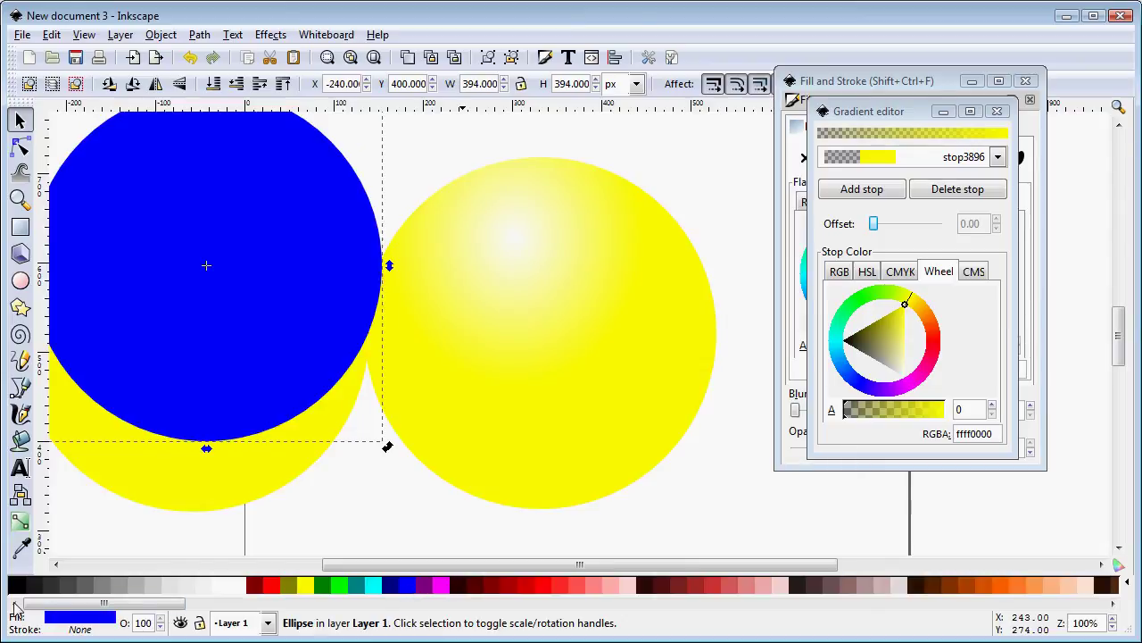
pyautogui.click(55, 564)
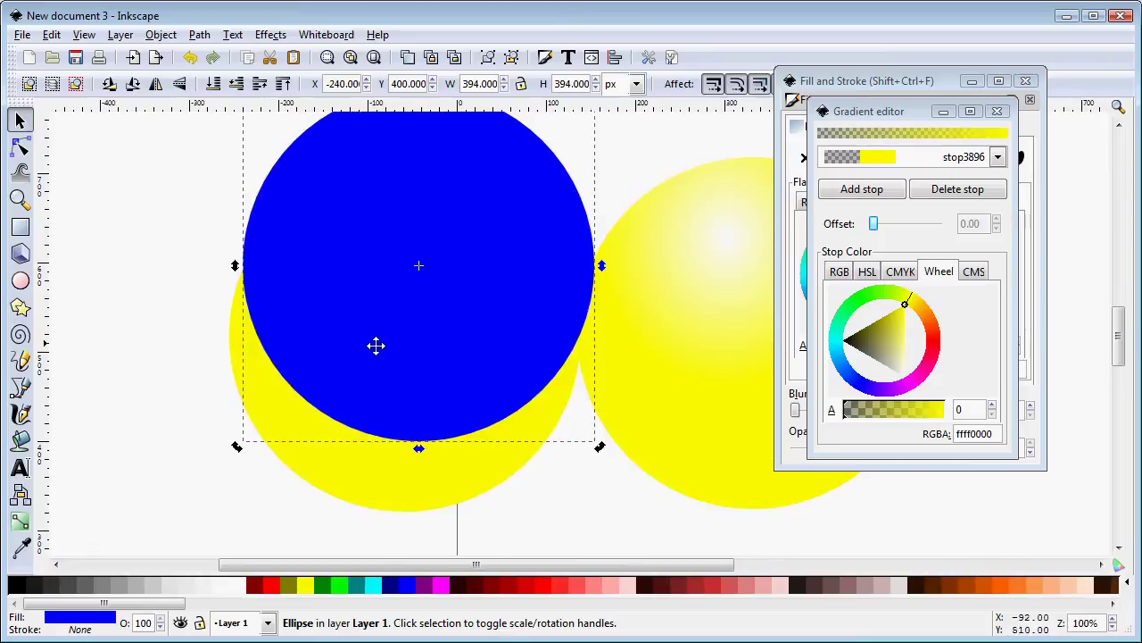
pyautogui.click(273, 393)
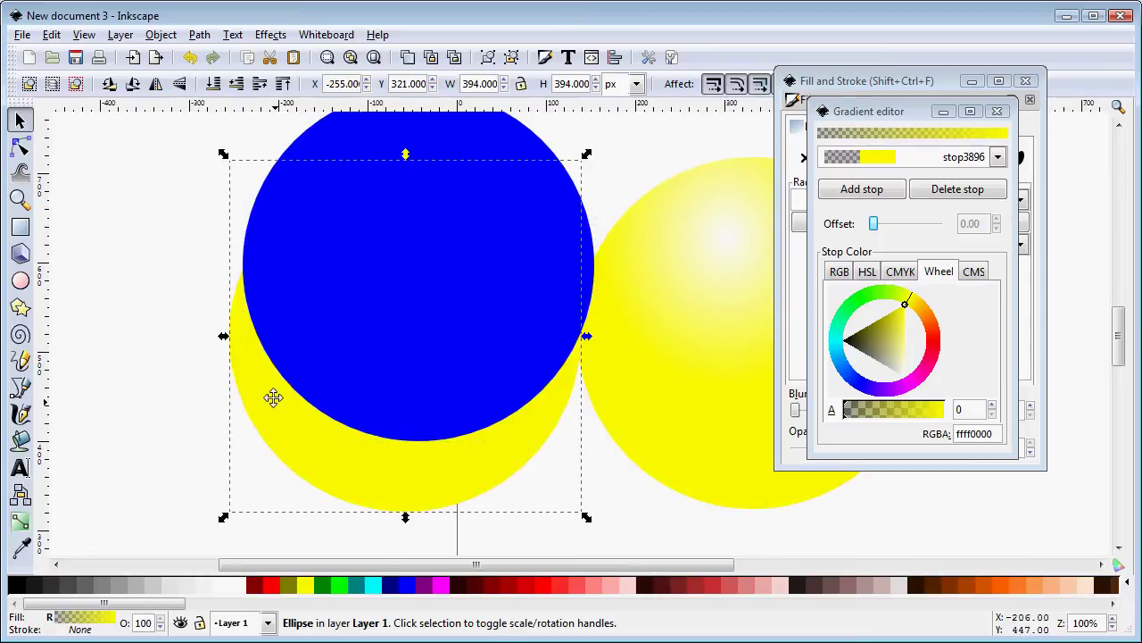
pyautogui.click(327, 320)
pyautogui.moveTo(238, 446); pyautogui.dragTo(182, 511)
pyautogui.moveTo(346, 373); pyautogui.dragTo(344, 374)
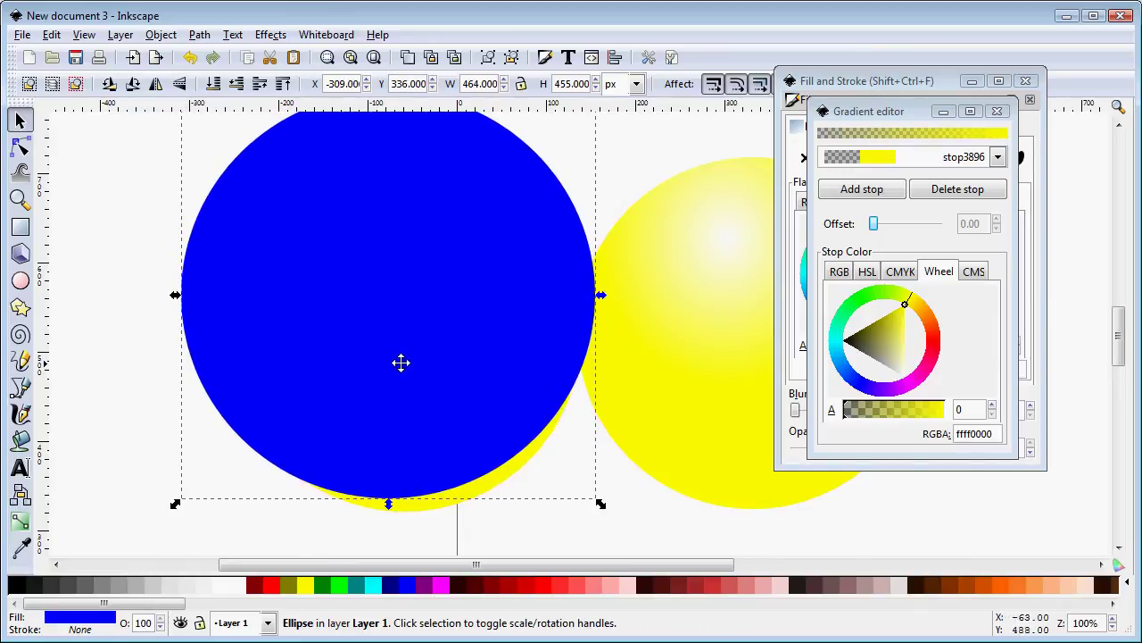
# Subtract the blue circle from the yellow copy with Path > Difference
pyautogui.keyDown('shift'); pyautogui.click(499, 482); pyautogui.keyUp('shift')
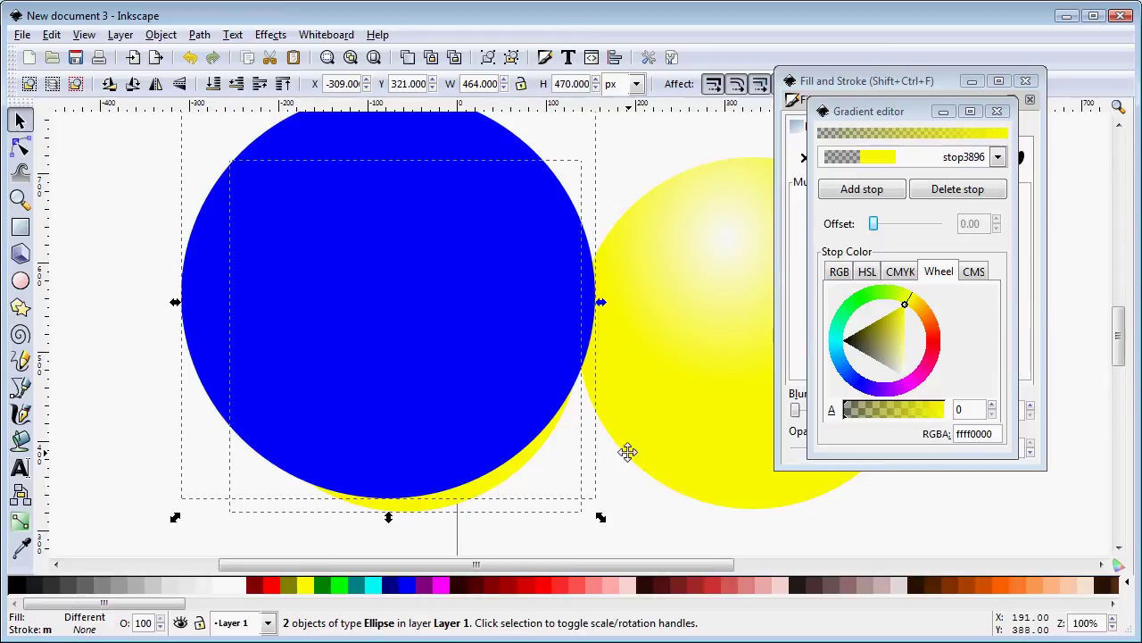
pyautogui.click(200, 36)
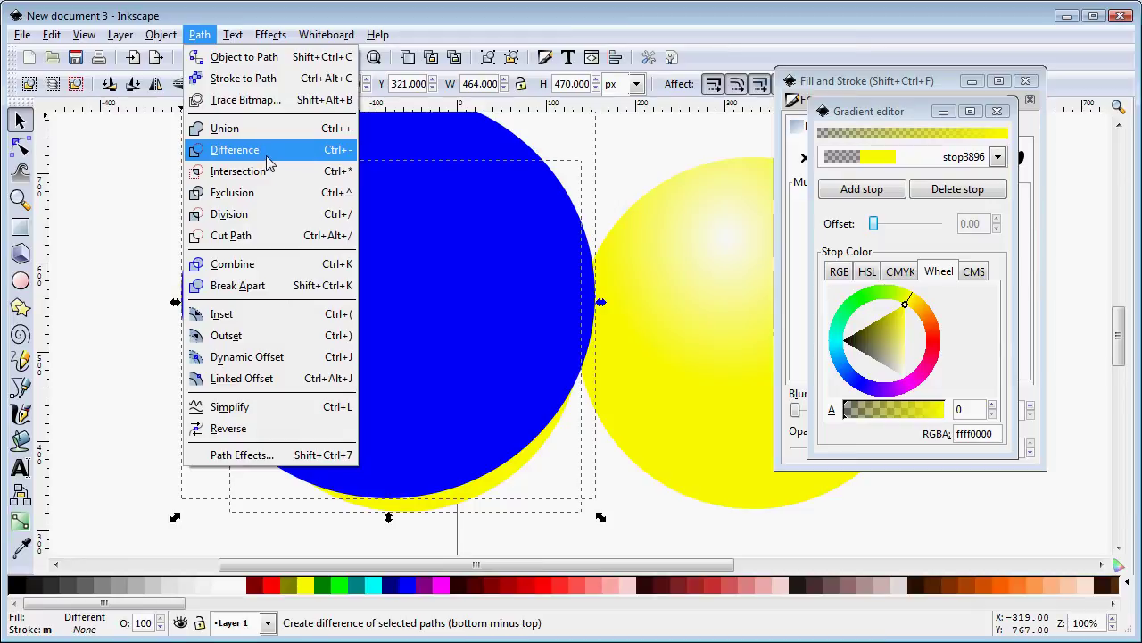
pyautogui.click(235, 150)
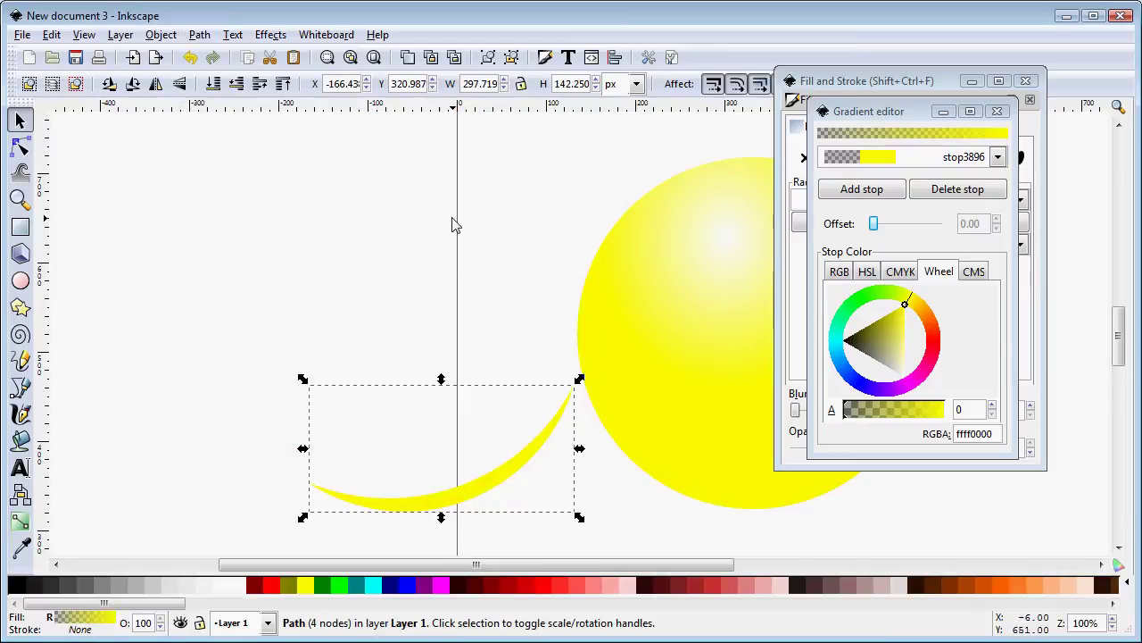
# Fill the crescent black and move it onto the sphere's lower edge
pyautogui.click(16, 587)
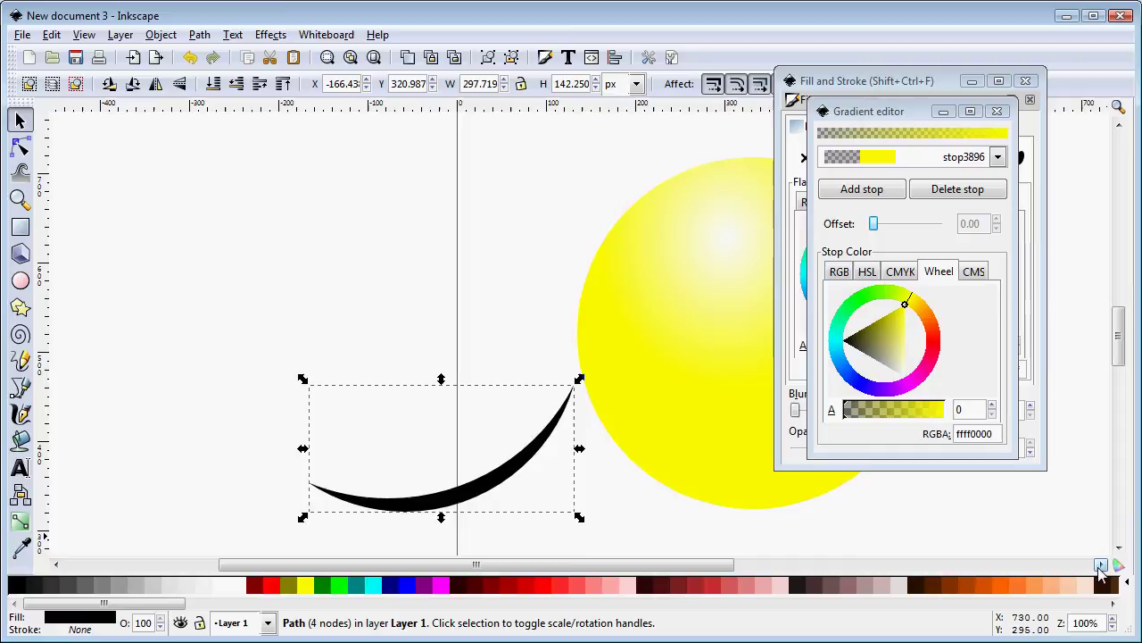
pyautogui.click(1100, 566)
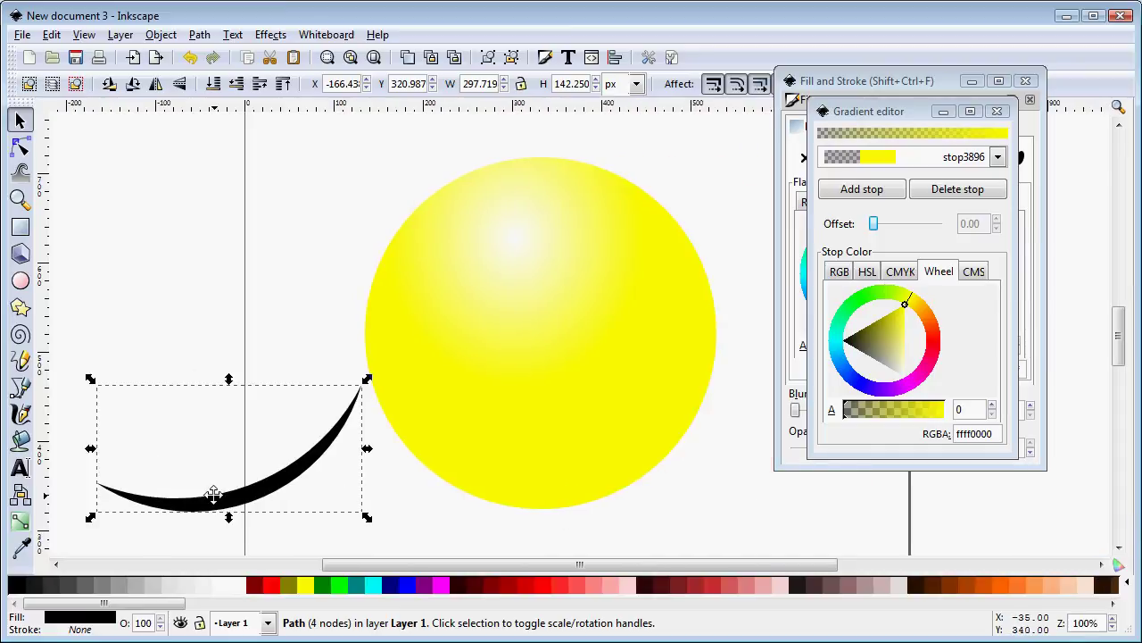
pyautogui.moveTo(213, 495); pyautogui.dragTo(565, 488)
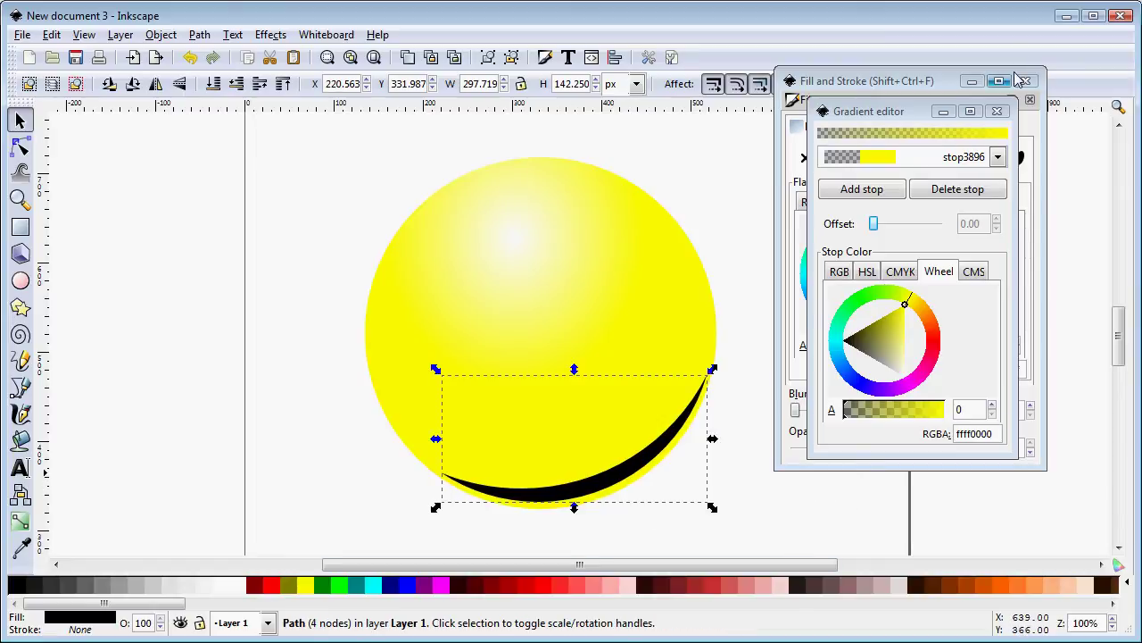
# Close the Gradient editor and give the crescent alpha 70 and blur 15.1
pyautogui.click(996, 111)
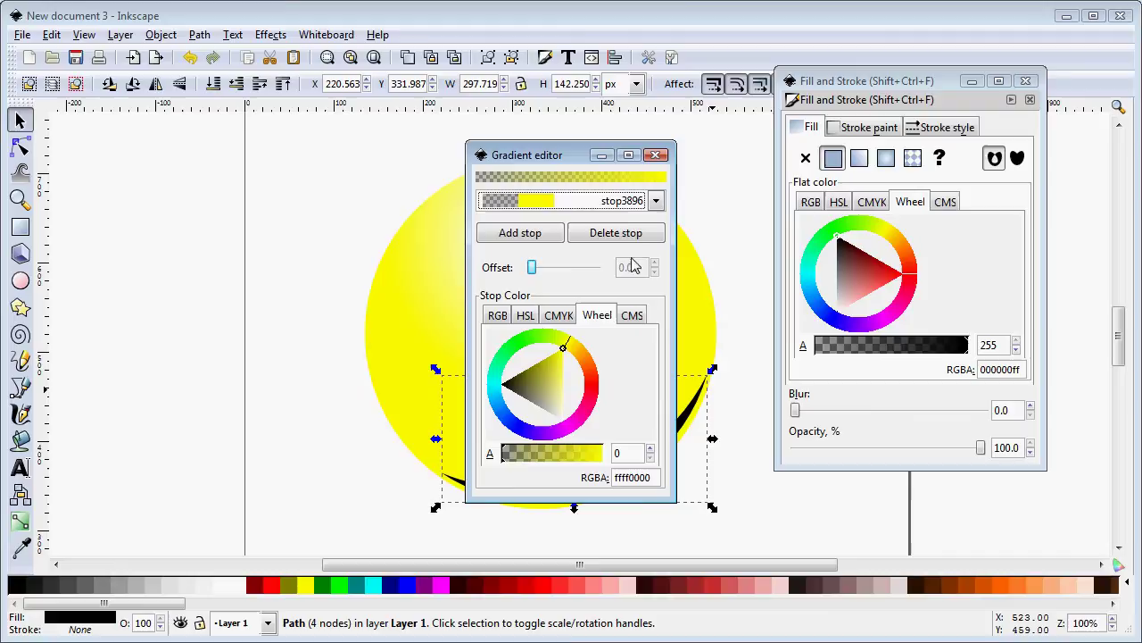
pyautogui.click(656, 155)
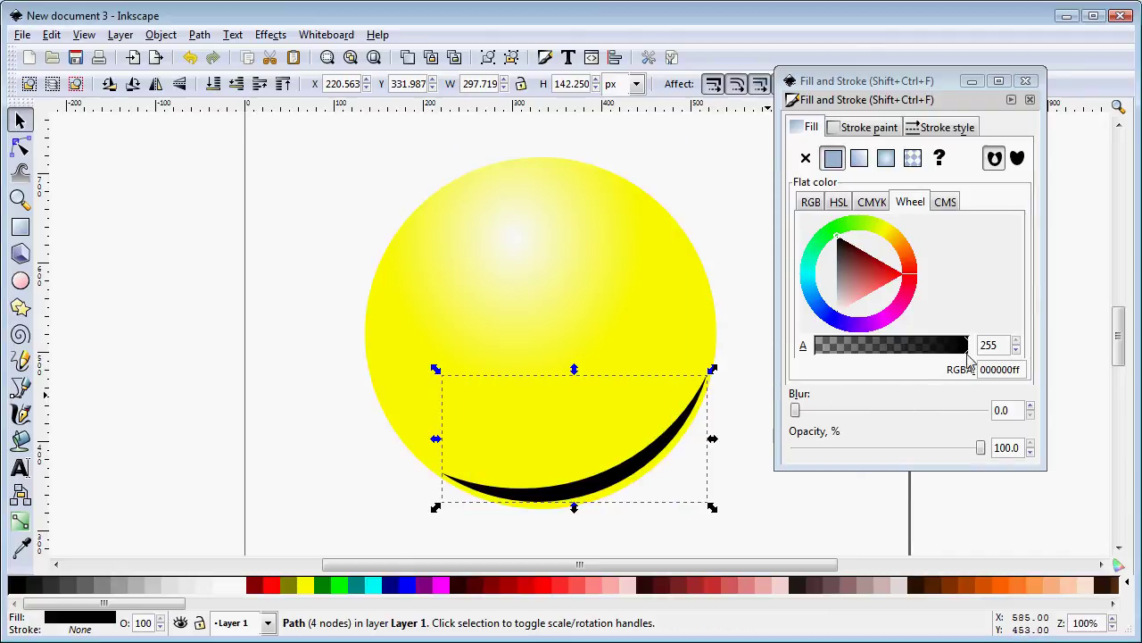
pyautogui.moveTo(969, 357); pyautogui.dragTo(856, 365)
pyautogui.moveTo(797, 413); pyautogui.dragTo(828, 416)
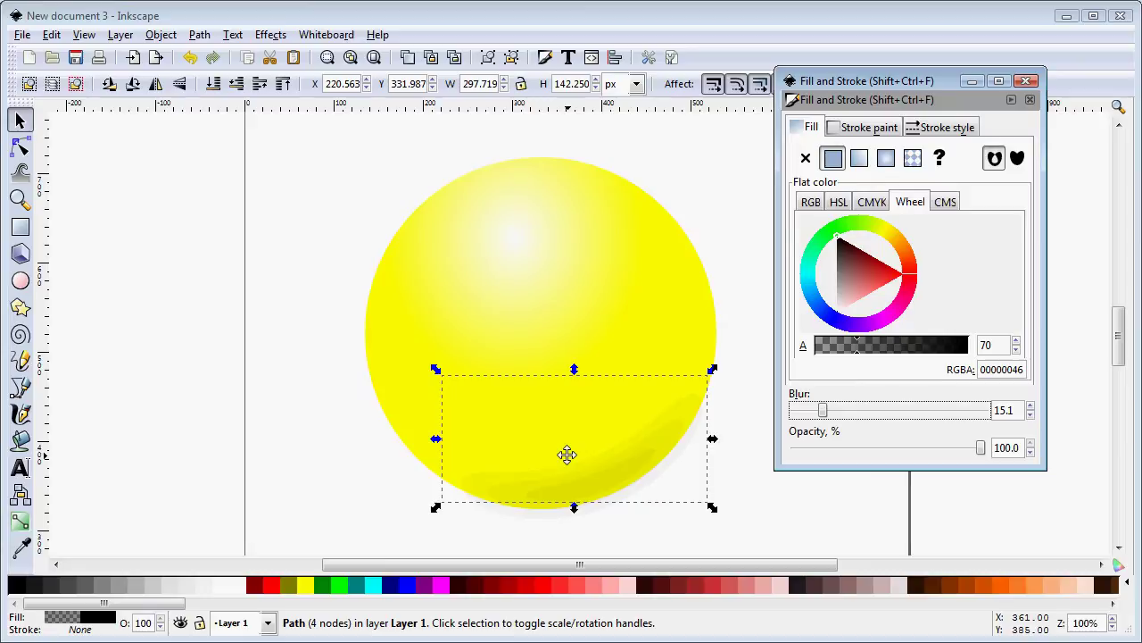
# Delete the blurred shadow crescent and select the yellow sphere
pyautogui.press('Delete')
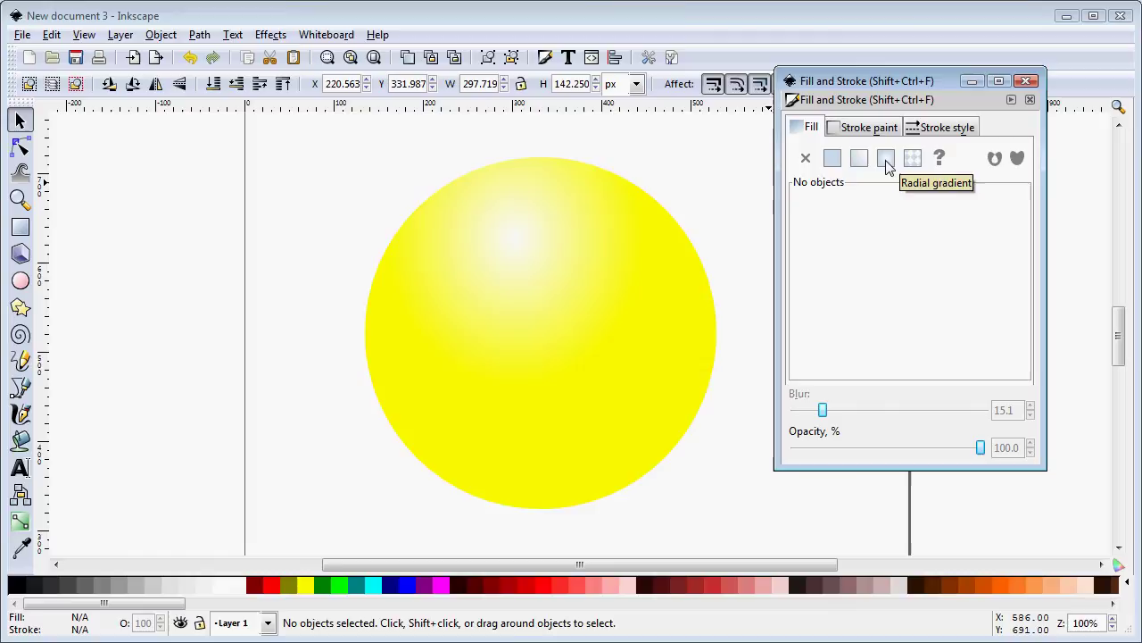
pyautogui.click(648, 237)
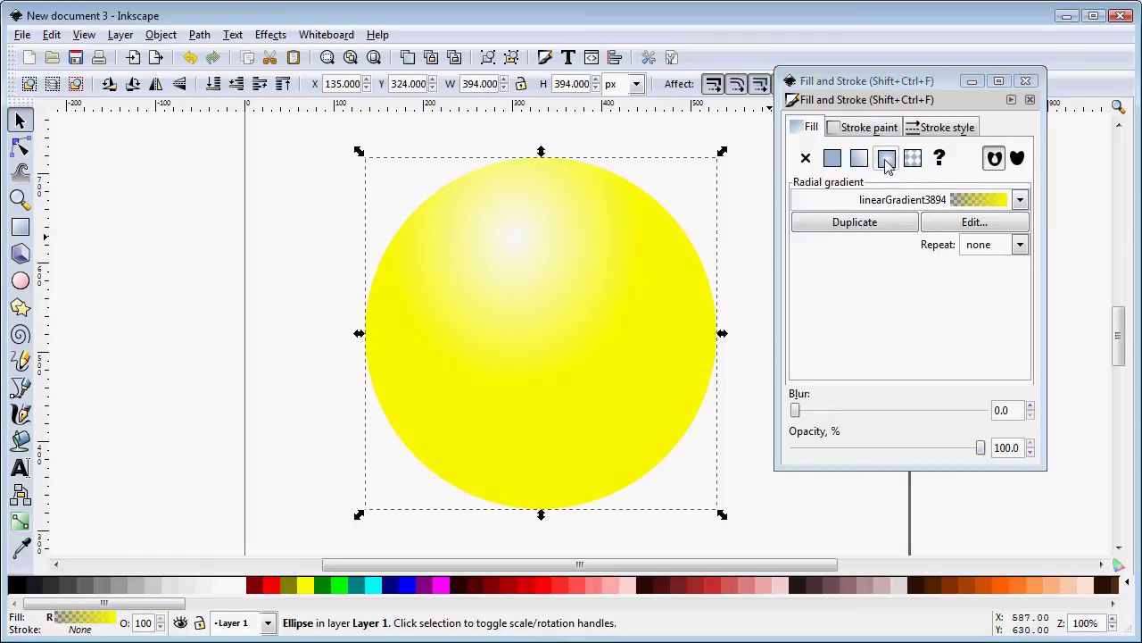
# Add stops stop4011 at offset 0.50 and stop4013 at 0.75 to the sphere's gradient
pyautogui.click(973, 222)
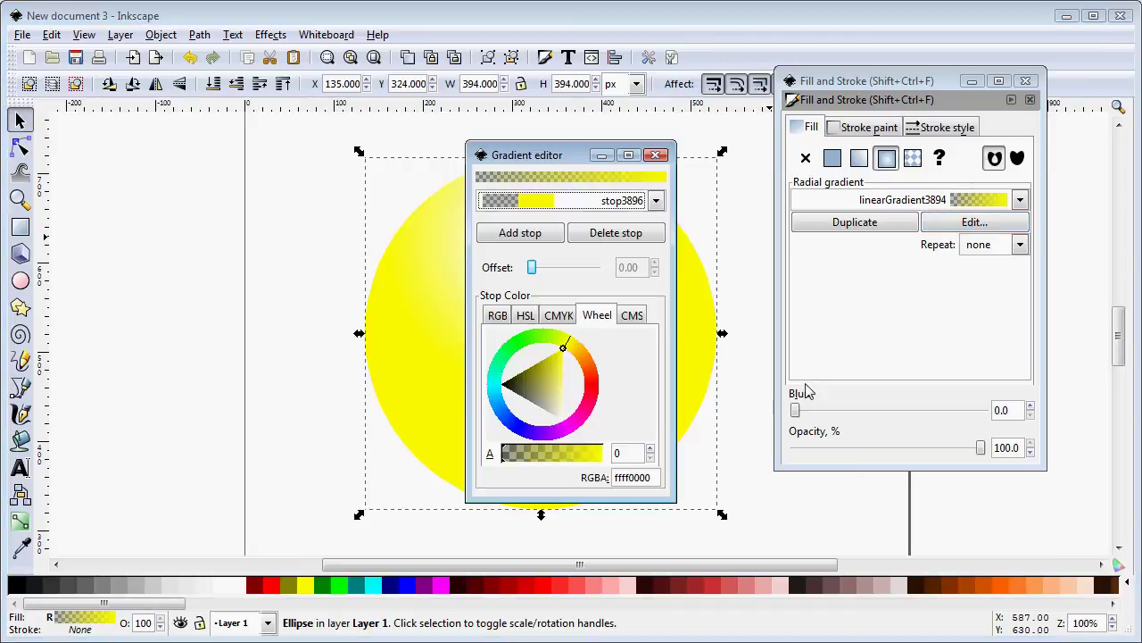
pyautogui.click(656, 201)
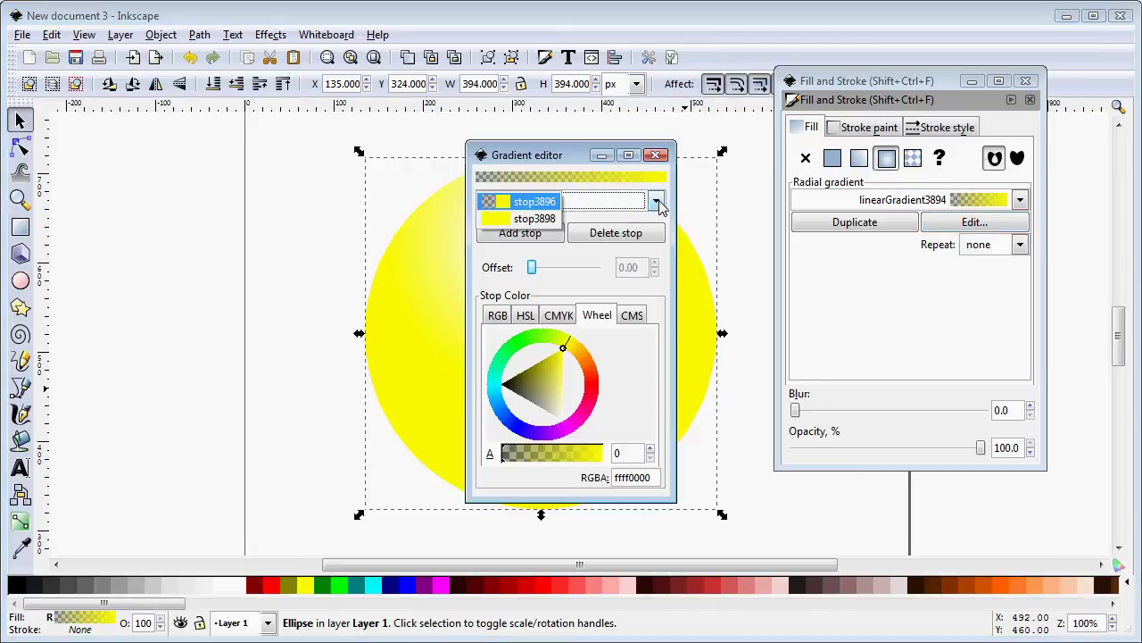
pyautogui.click(534, 202)
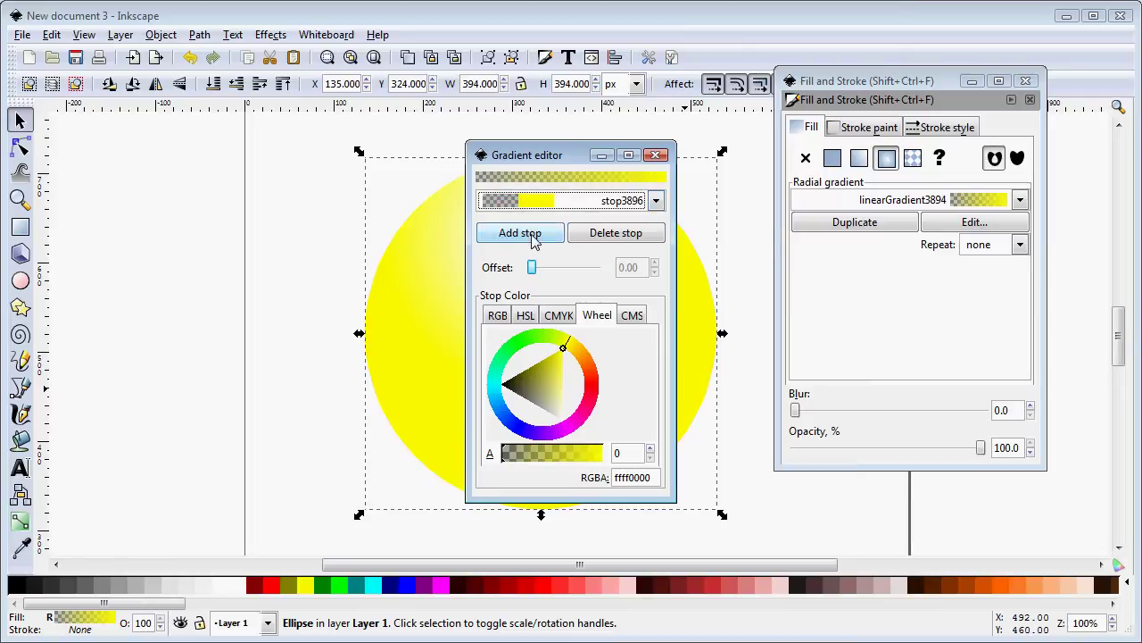
pyautogui.click(526, 233)
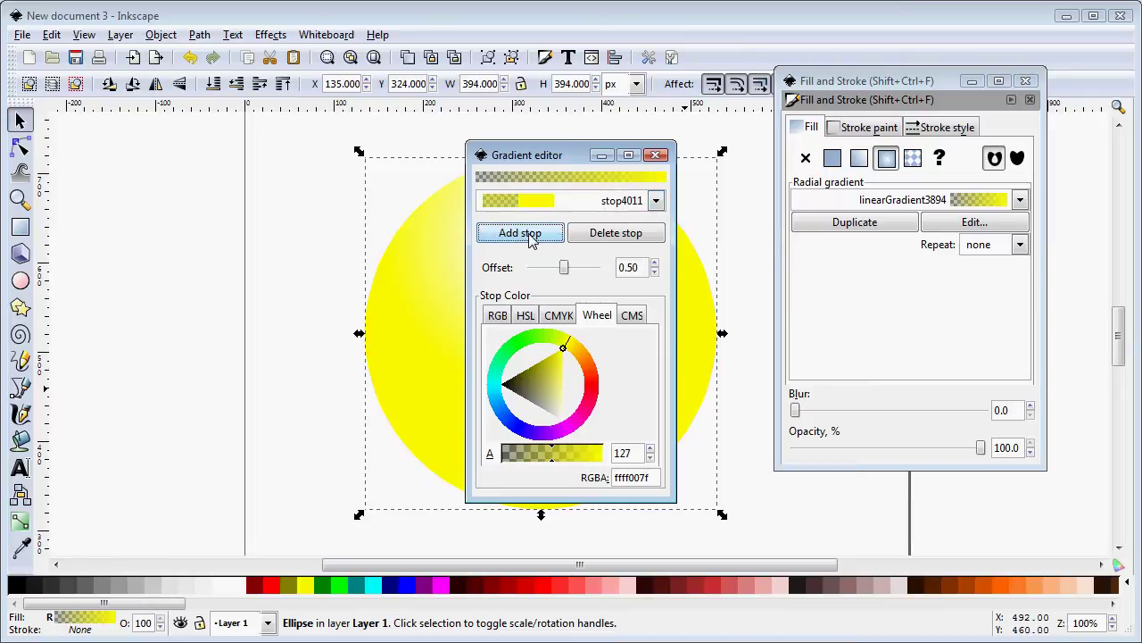
pyautogui.click(531, 236)
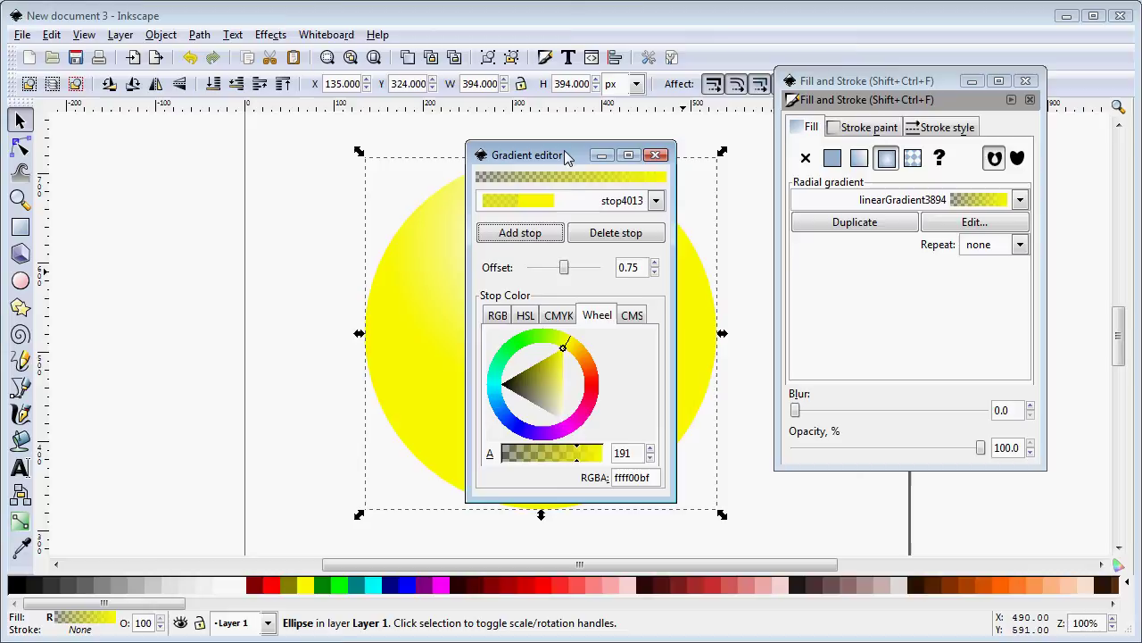
pyautogui.moveTo(566, 155)
pyautogui.mouseDown()
pyautogui.moveTo(717, 209)
pyautogui.moveTo(889, 237)
pyautogui.mouseUp()
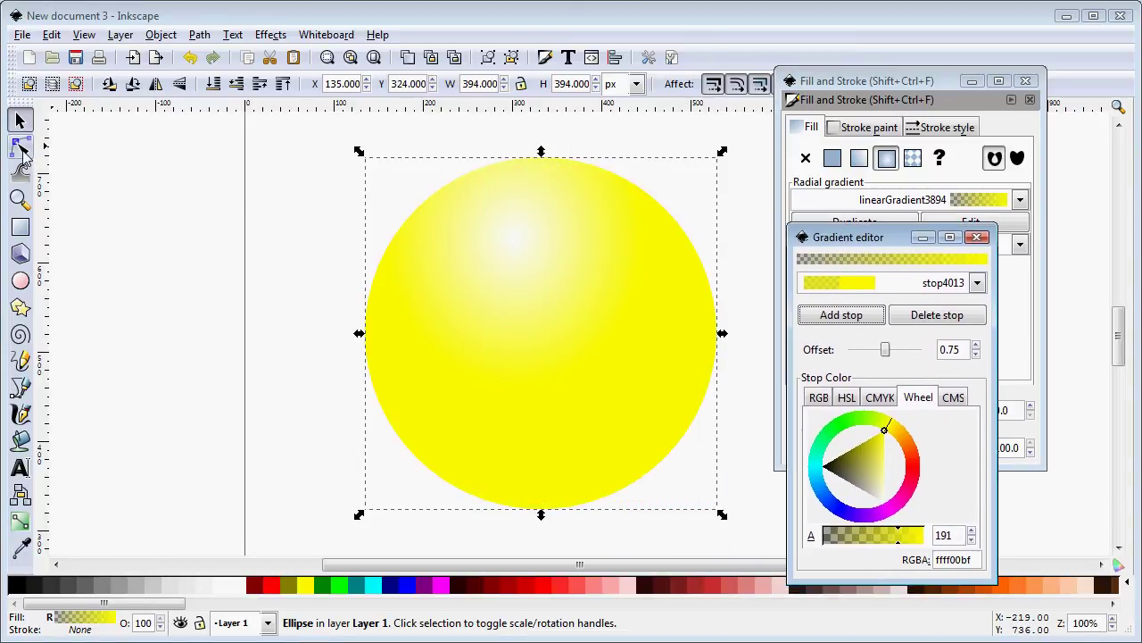
# Display the sphere's gradient handles with the Node tool and list its four gradient stops
pyautogui.click(22, 148)
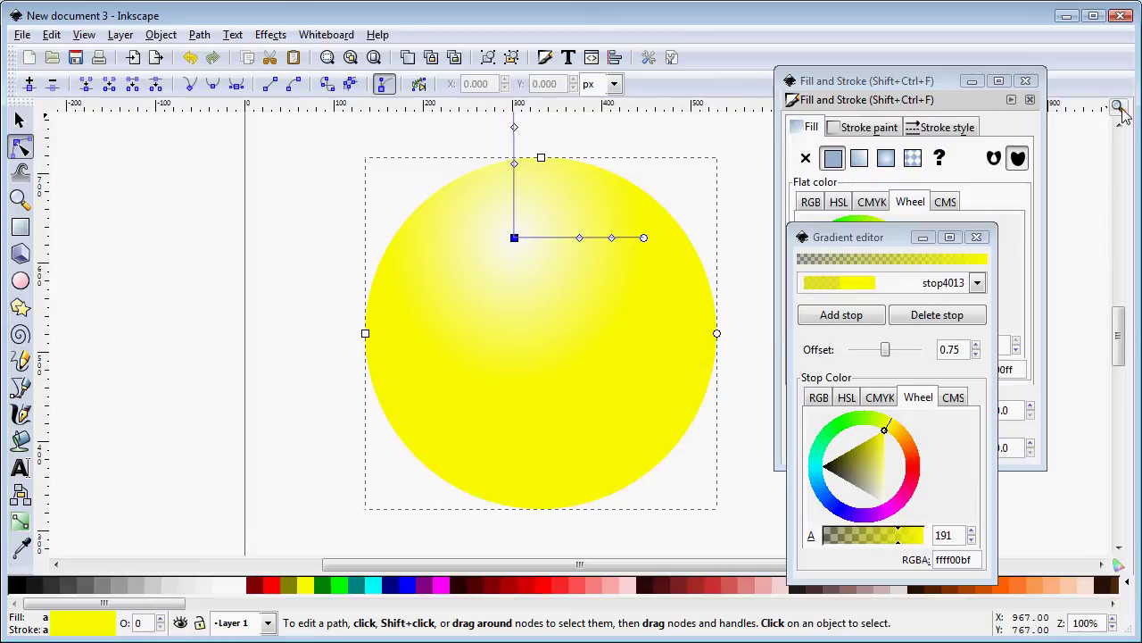
pyautogui.scroll(2, 695, 336)
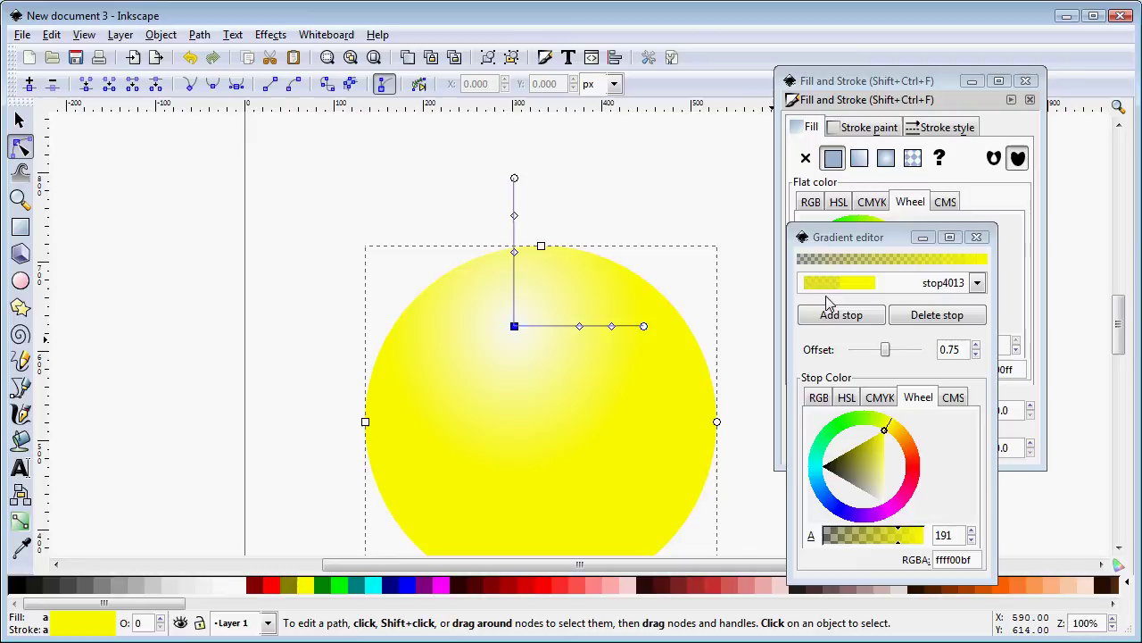
pyautogui.click(978, 284)
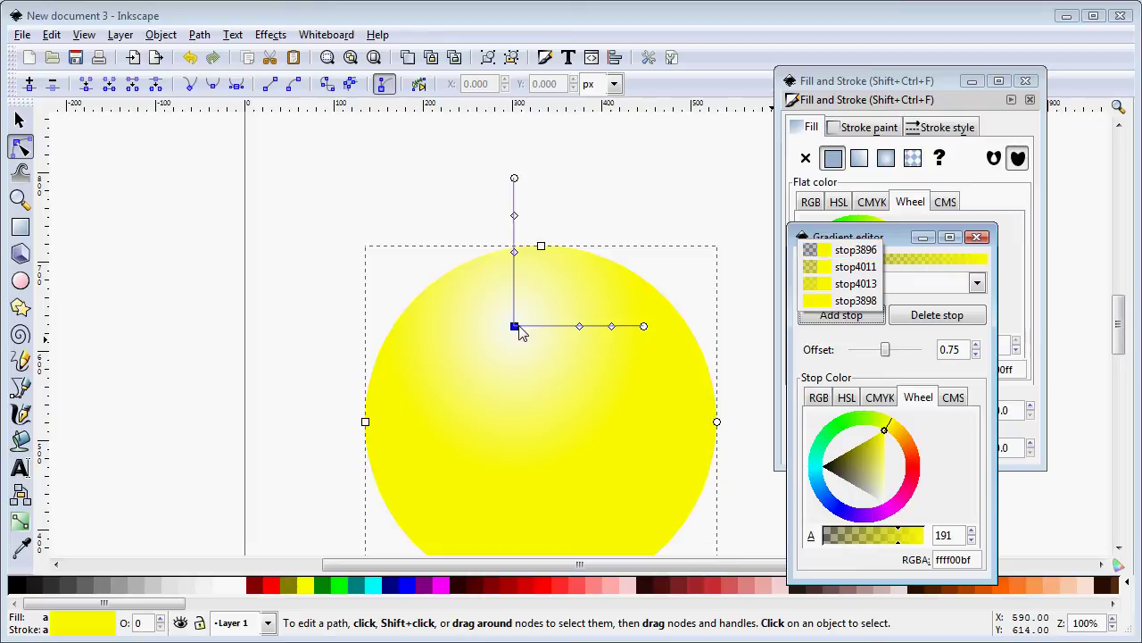
# Set outer stop stop3898 to CMYK 0/0/100/19 with alpha 64
pyautogui.click(858, 301)
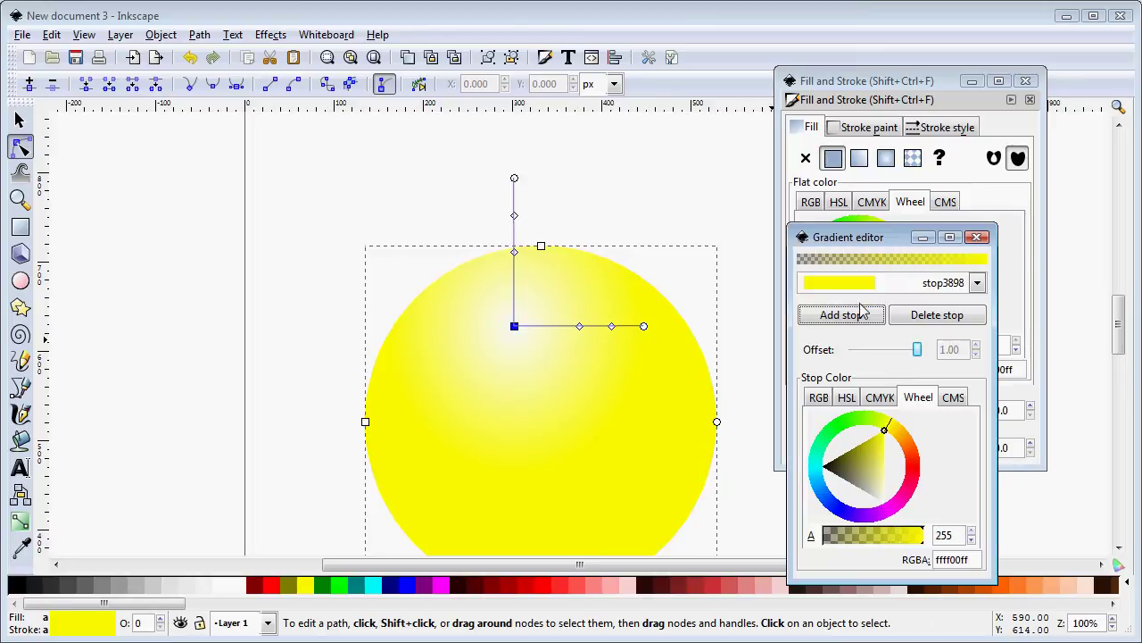
pyautogui.click(881, 398)
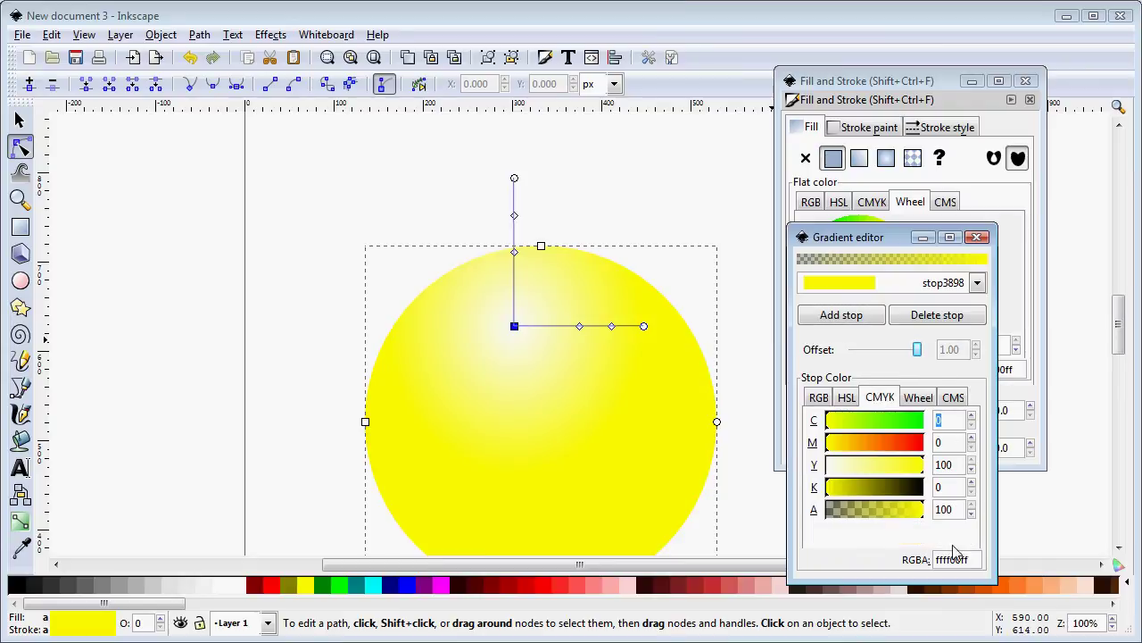
pyautogui.moveTo(830, 490)
pyautogui.mouseDown()
pyautogui.moveTo(896, 490)
pyautogui.moveTo(846, 507)
pyautogui.mouseUp()
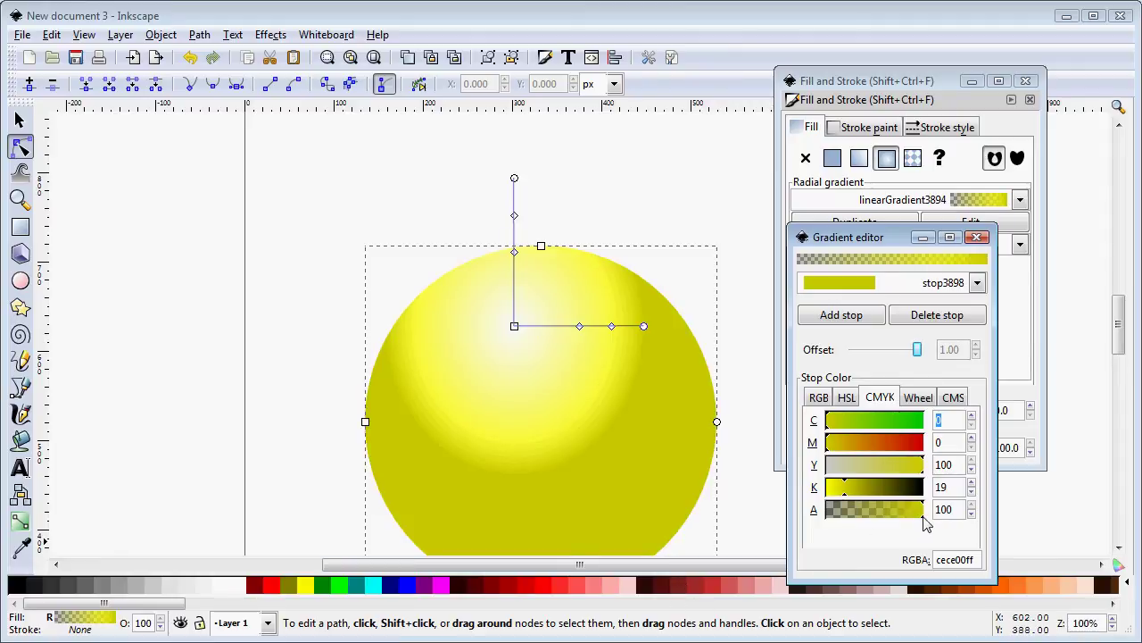
pyautogui.moveTo(924, 525); pyautogui.dragTo(890, 531)
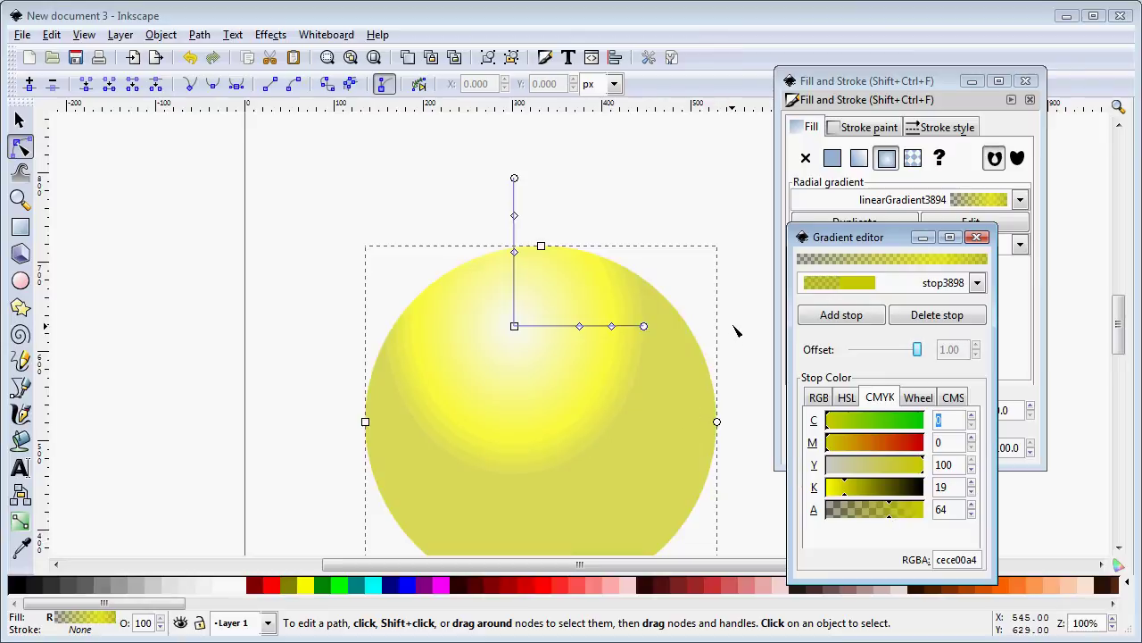
pyautogui.click(977, 284)
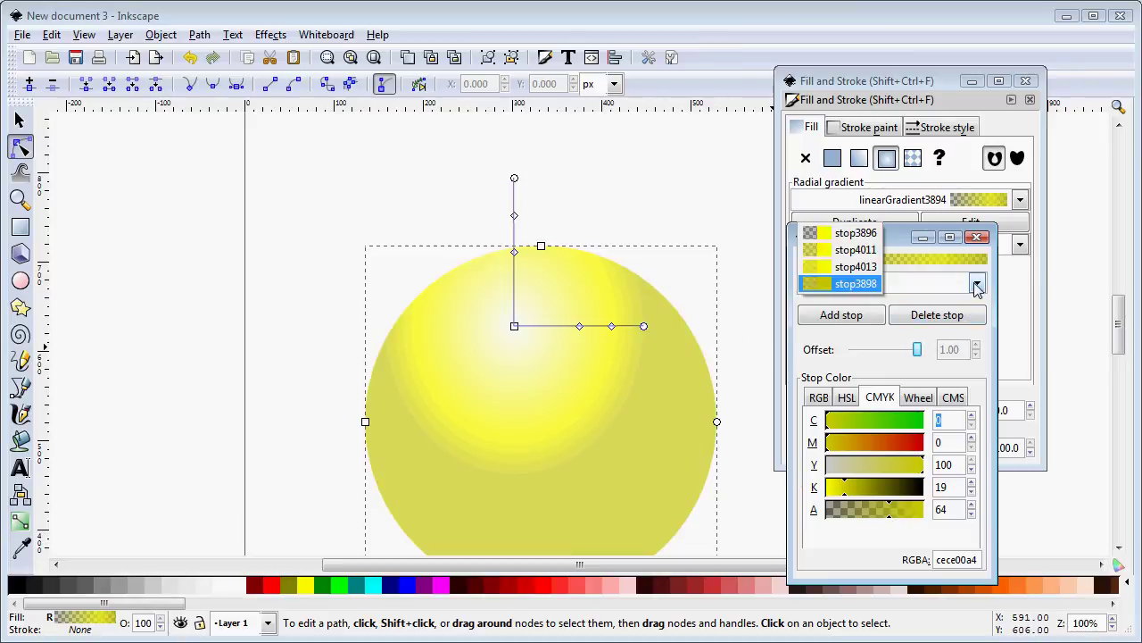
# Make the gradient's 0.75 stop fully opaque (alpha 100)
pyautogui.click(856, 273)
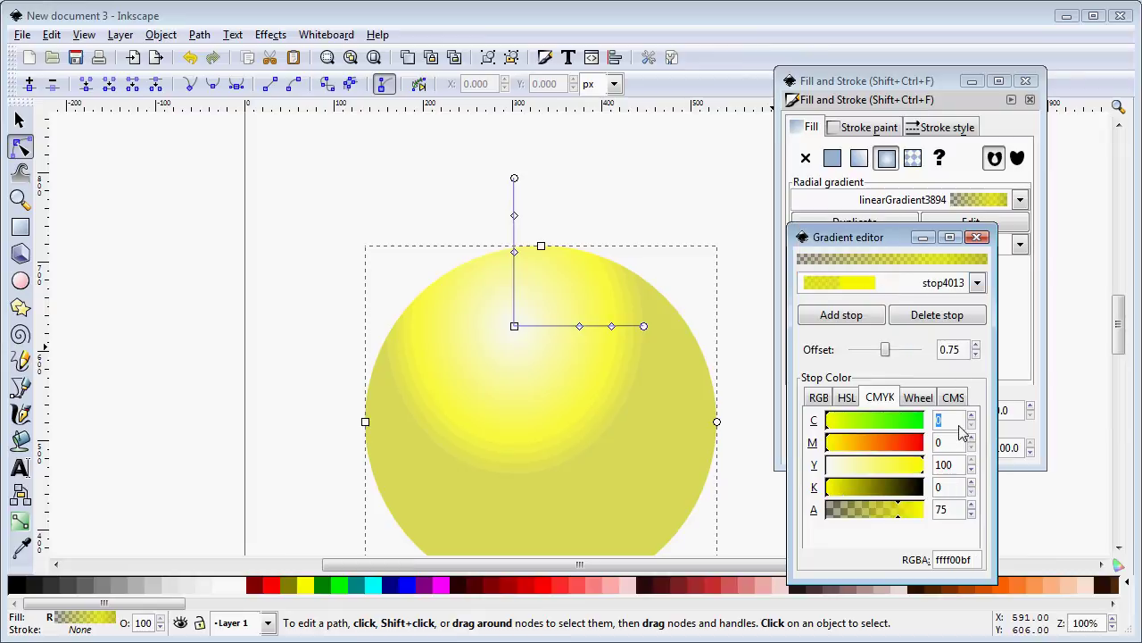
pyautogui.moveTo(901, 522); pyautogui.dragTo(922, 525)
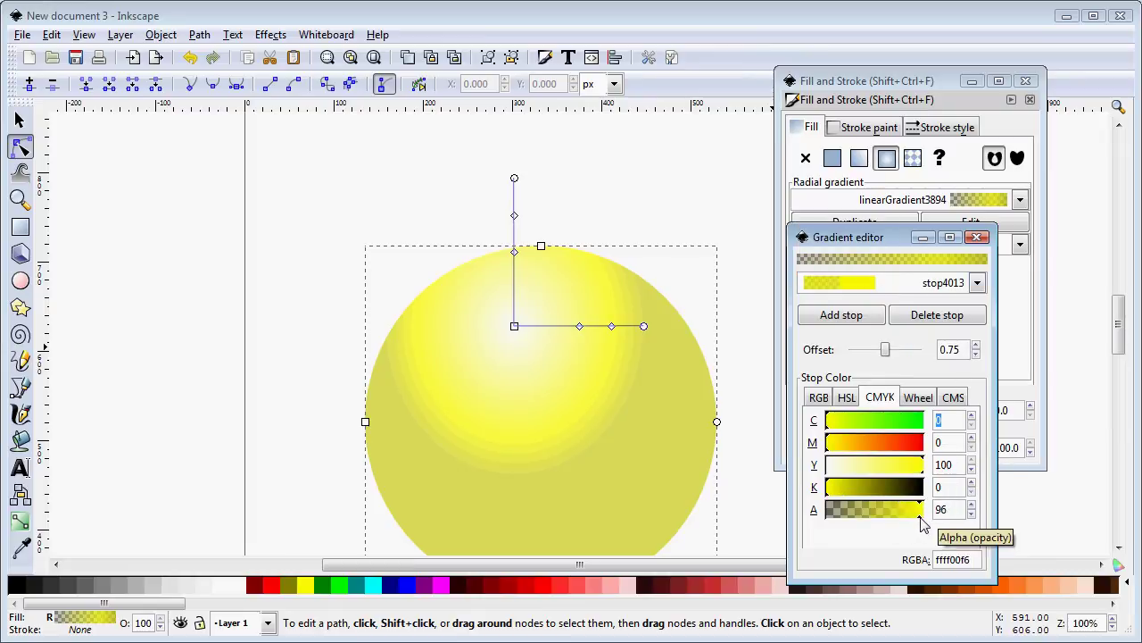
pyautogui.click(924, 519)
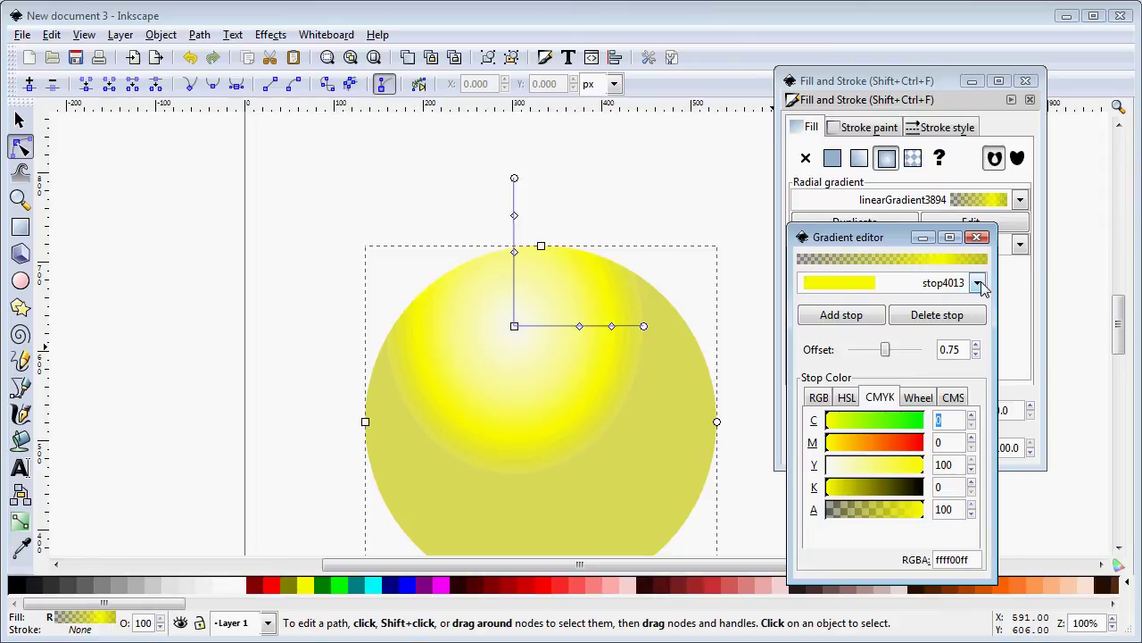
# Raise stop4011's opacity to about 61
pyautogui.click(978, 283)
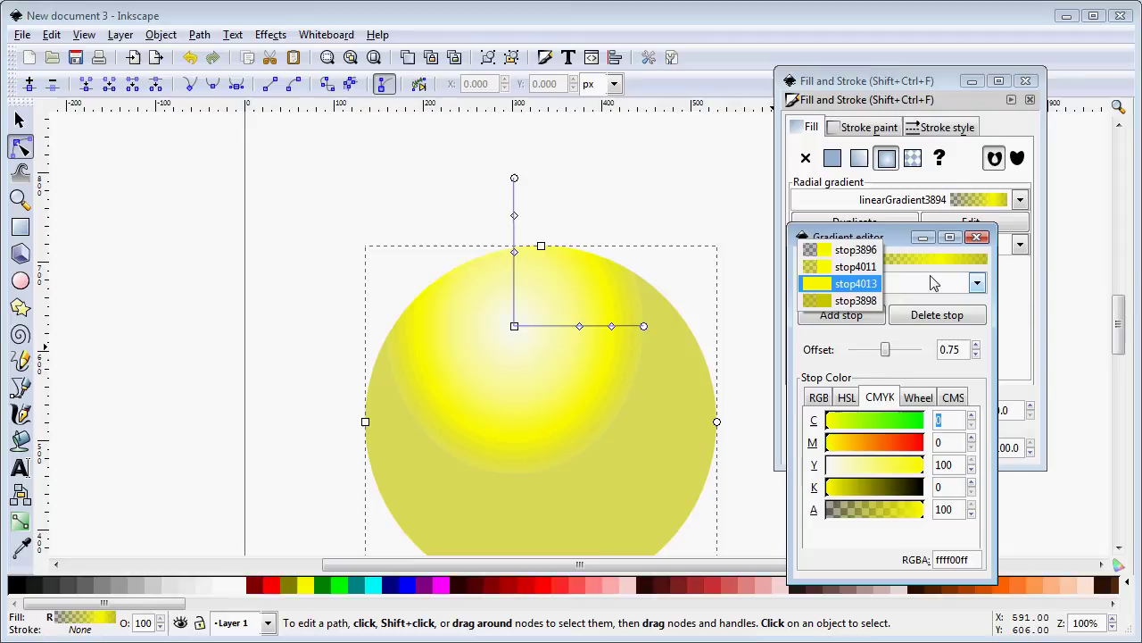
pyautogui.click(861, 266)
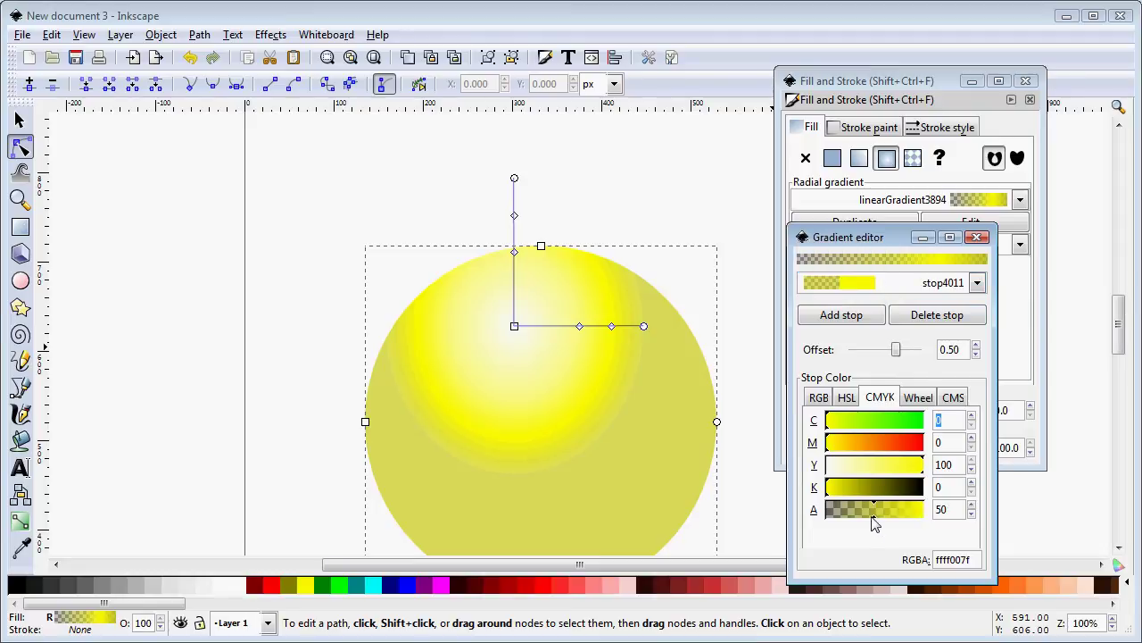
pyautogui.moveTo(876, 524); pyautogui.dragTo(886, 526)
# Widen the sphere gradient's horizontal radius and bring the sphere back into view
pyautogui.moveTo(646, 326); pyautogui.dragTo(798, 339)
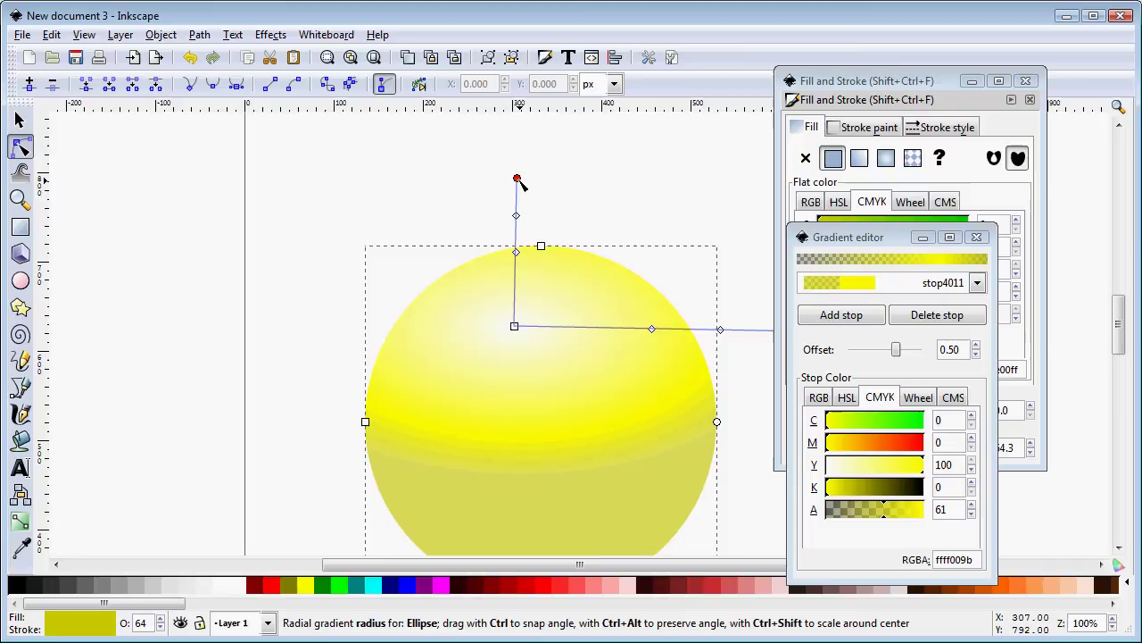
pyautogui.moveTo(517, 178); pyautogui.dragTo(513, 114)
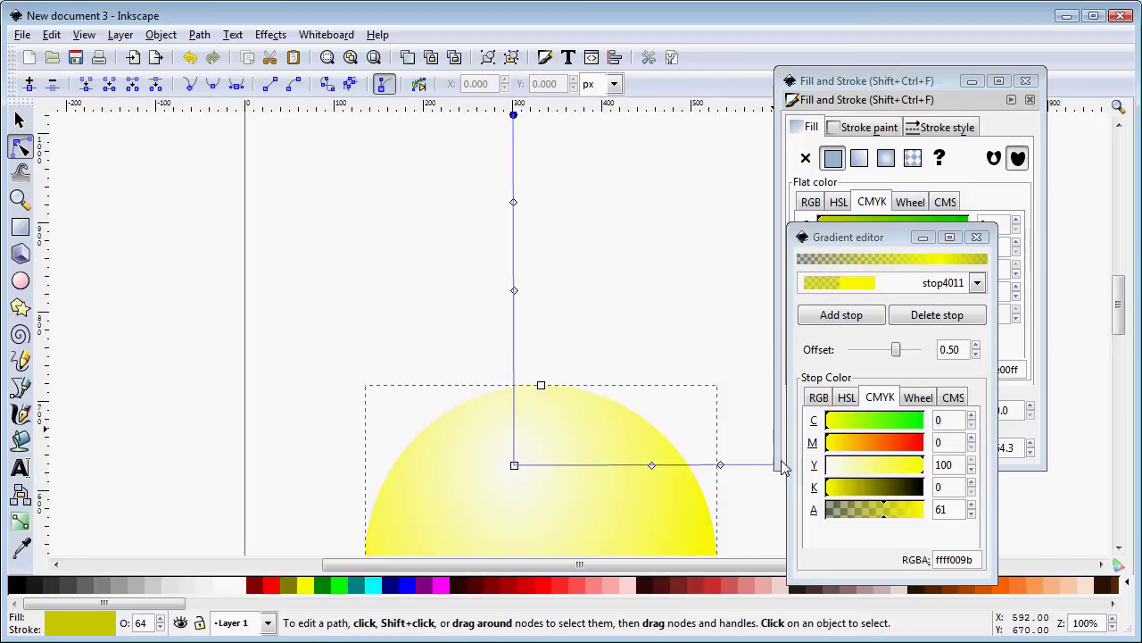
pyautogui.click(1119, 547)
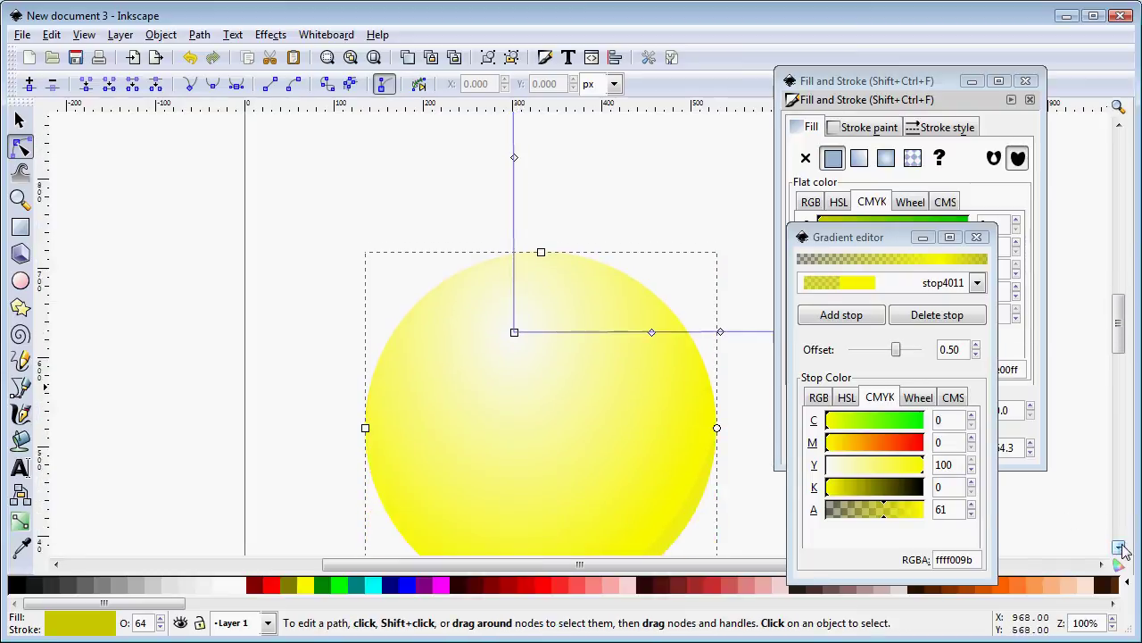
pyautogui.click(1121, 548)
pyautogui.click(1121, 548)
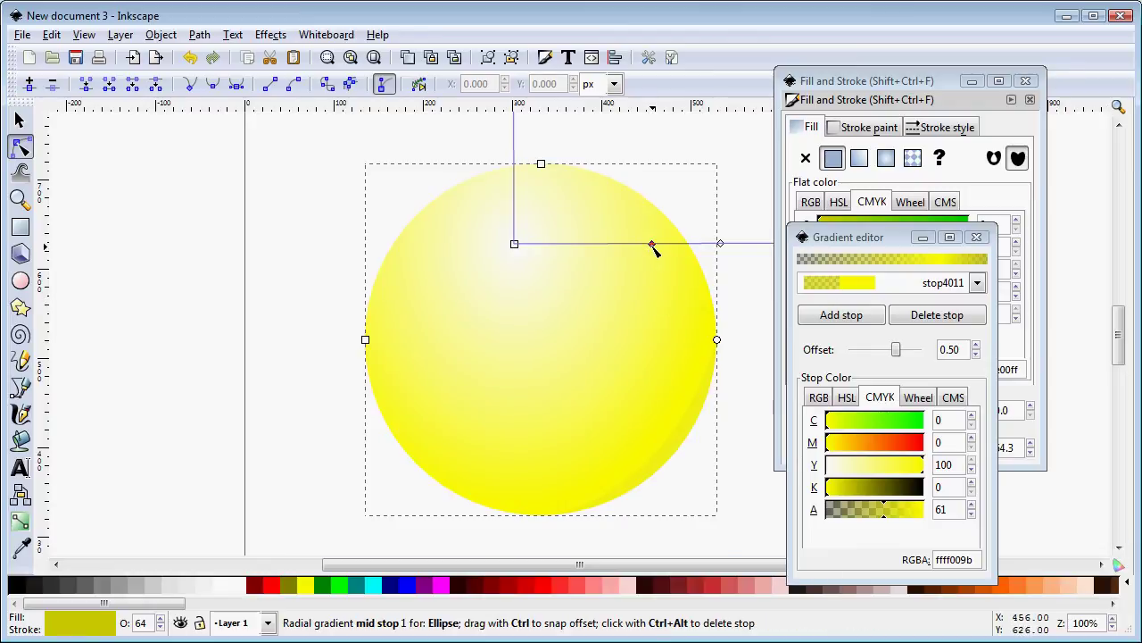
# Pull the middle stop inward to shrink the highlight, then shorten the horizontal radius slightly
pyautogui.moveTo(637, 244); pyautogui.dragTo(589, 247)
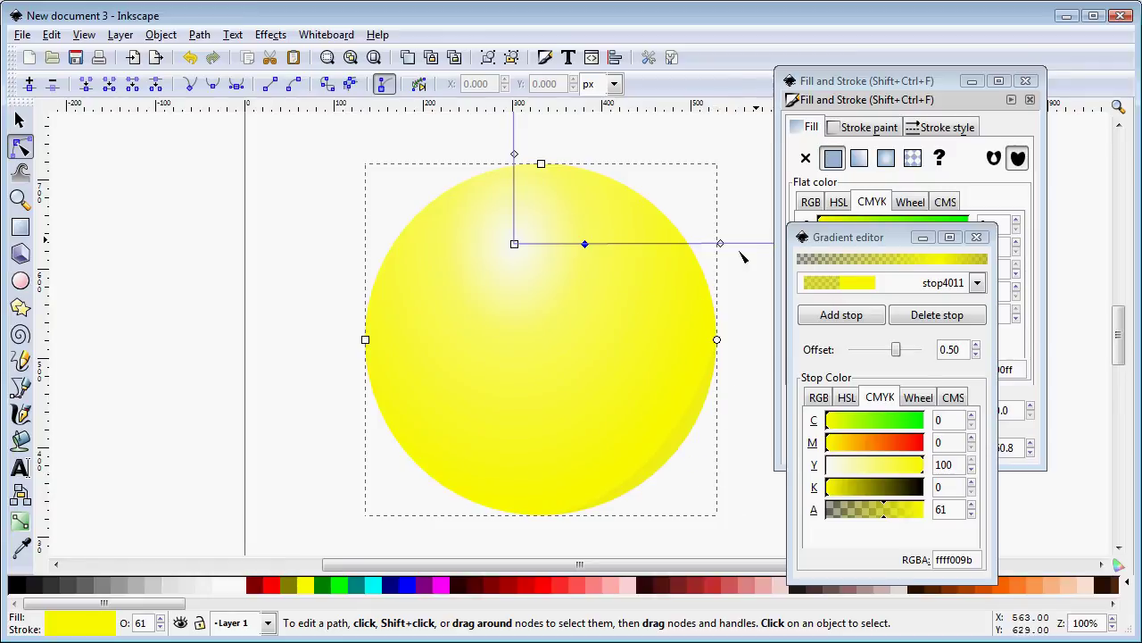
pyautogui.moveTo(848, 80); pyautogui.dragTo(953, 69)
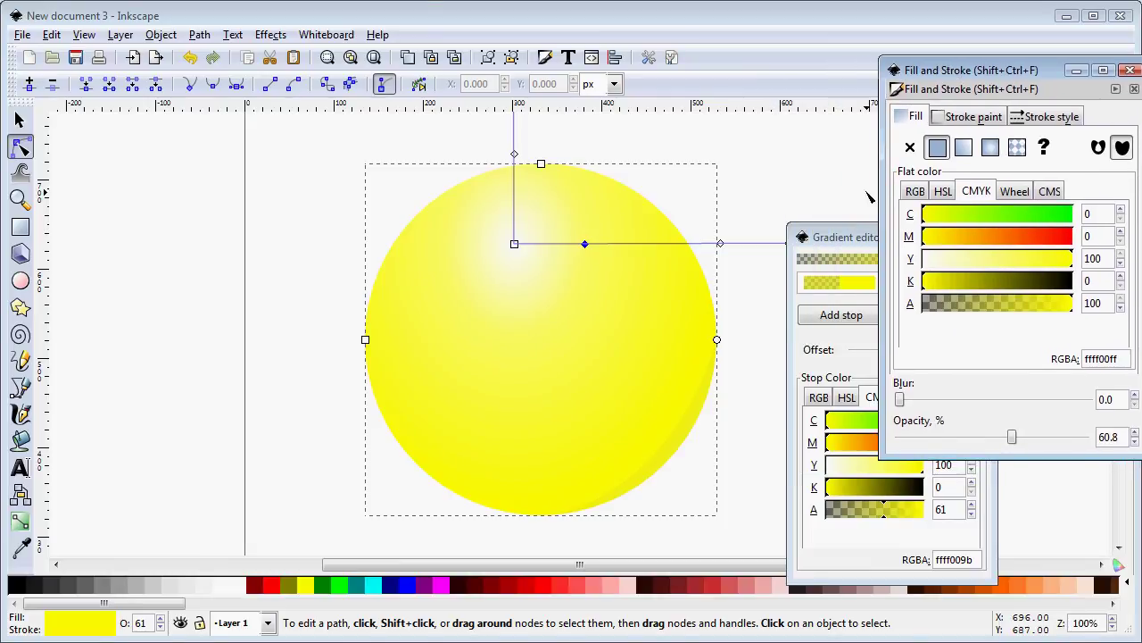
pyautogui.moveTo(846, 241); pyautogui.dragTo(980, 114)
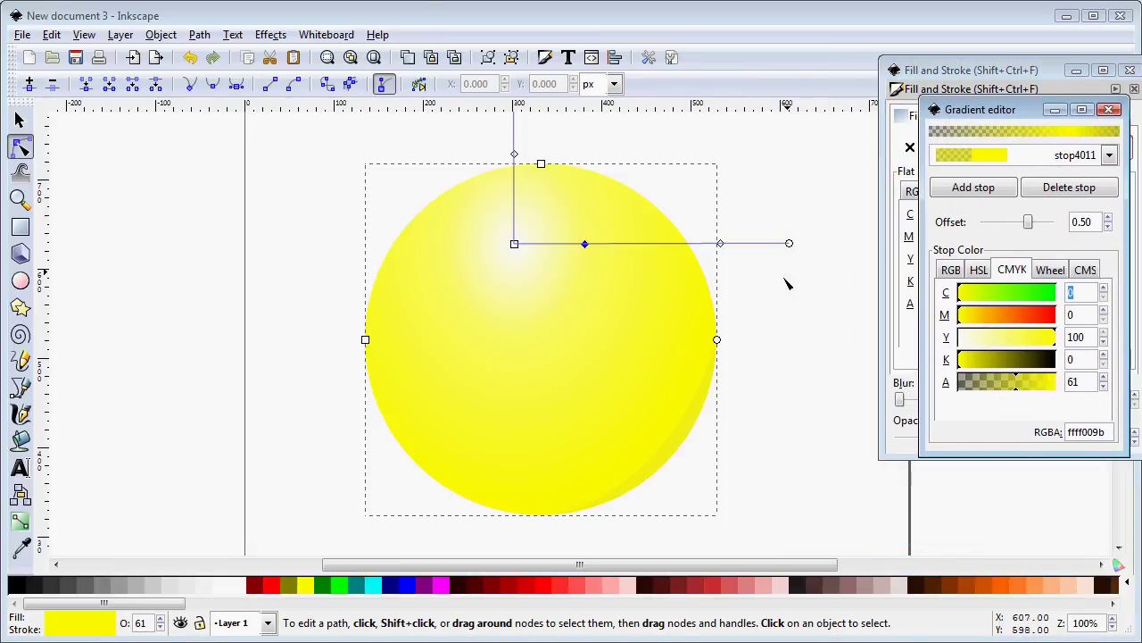
pyautogui.moveTo(791, 246); pyautogui.dragTo(771, 247)
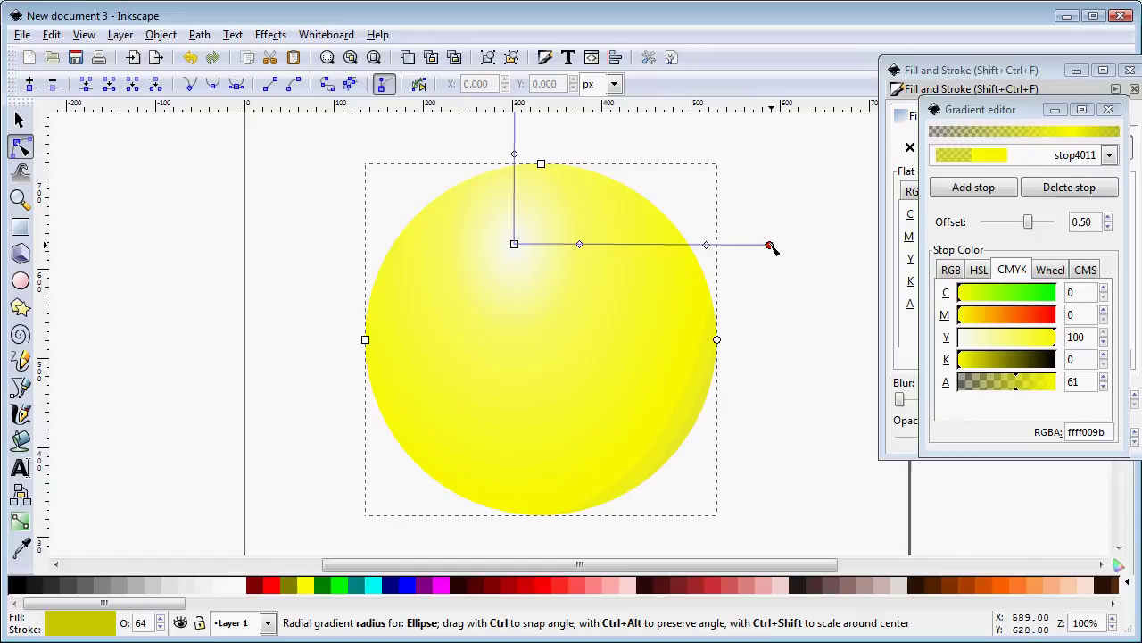
# Drag the vertical radius handle up and sideways to skew the gradient into a V
pyautogui.moveTo(772, 248); pyautogui.dragTo(717, 352)
pyautogui.scroll(-6, 1119, 547)
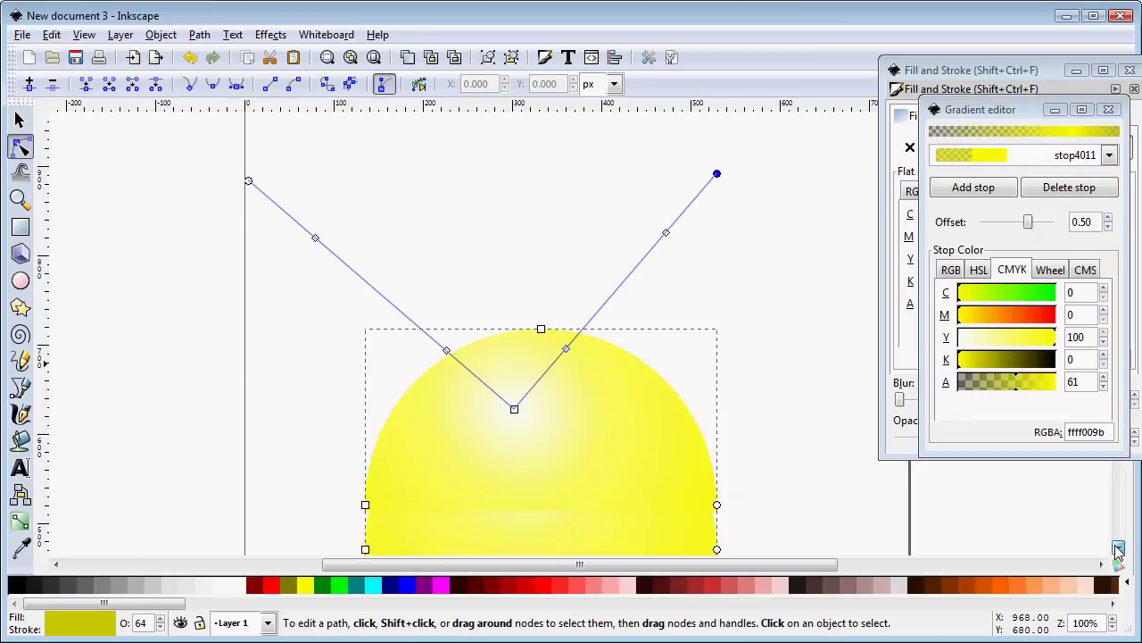
pyautogui.scroll(-4, 1119, 546)
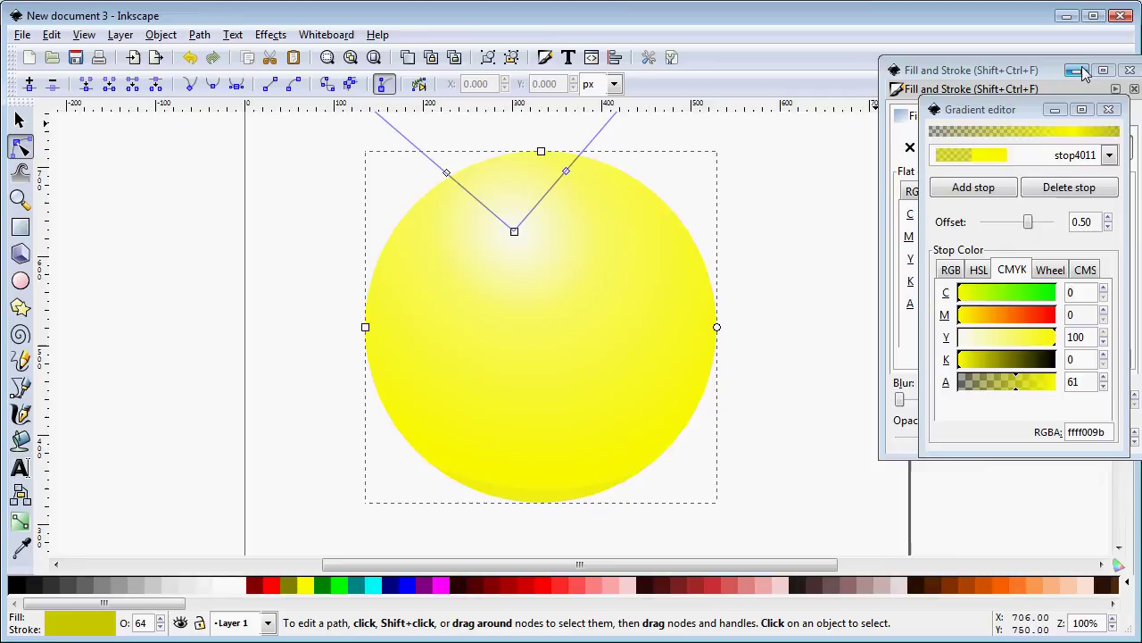
# Close the Fill and Stroke and Gradient editor windows
pyautogui.click(1055, 110)
pyautogui.click(1076, 71)
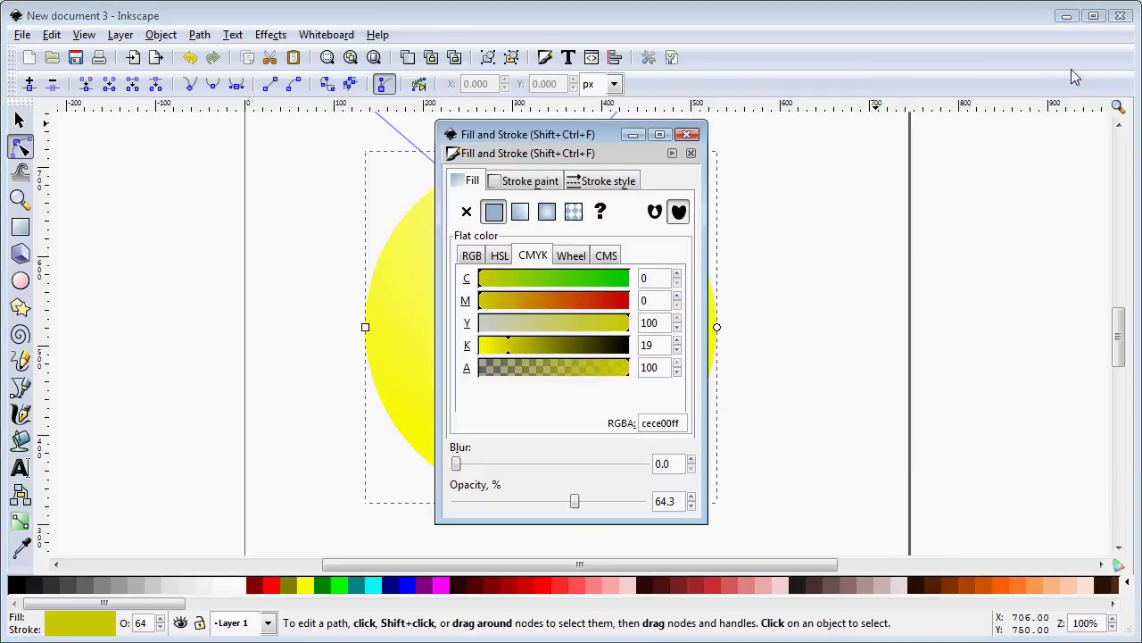
pyautogui.click(686, 134)
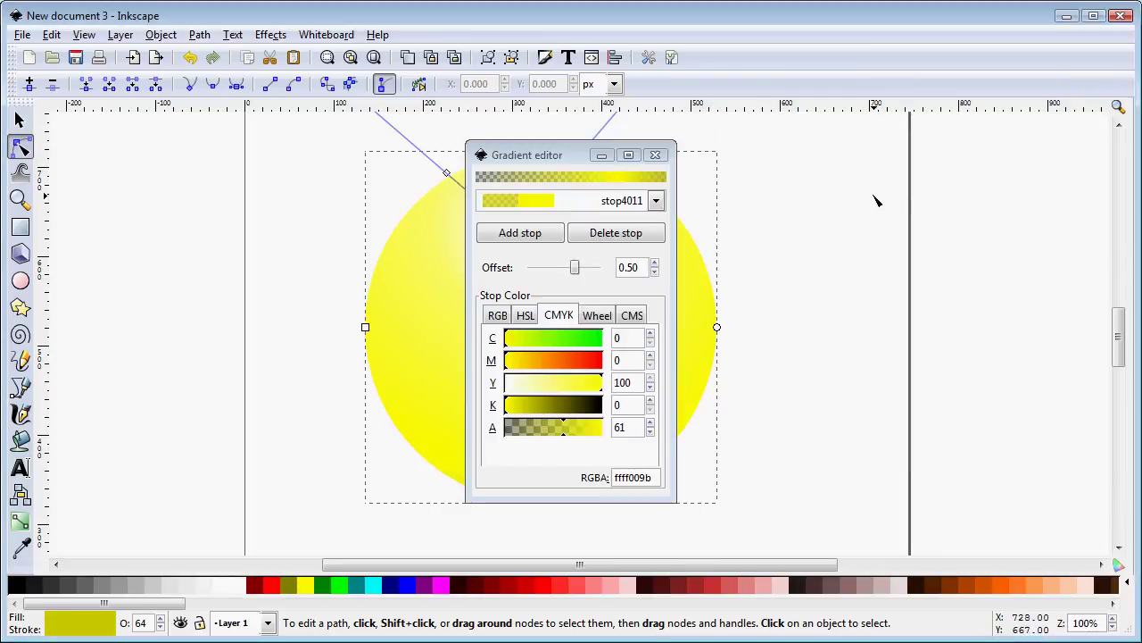
pyautogui.click(655, 157)
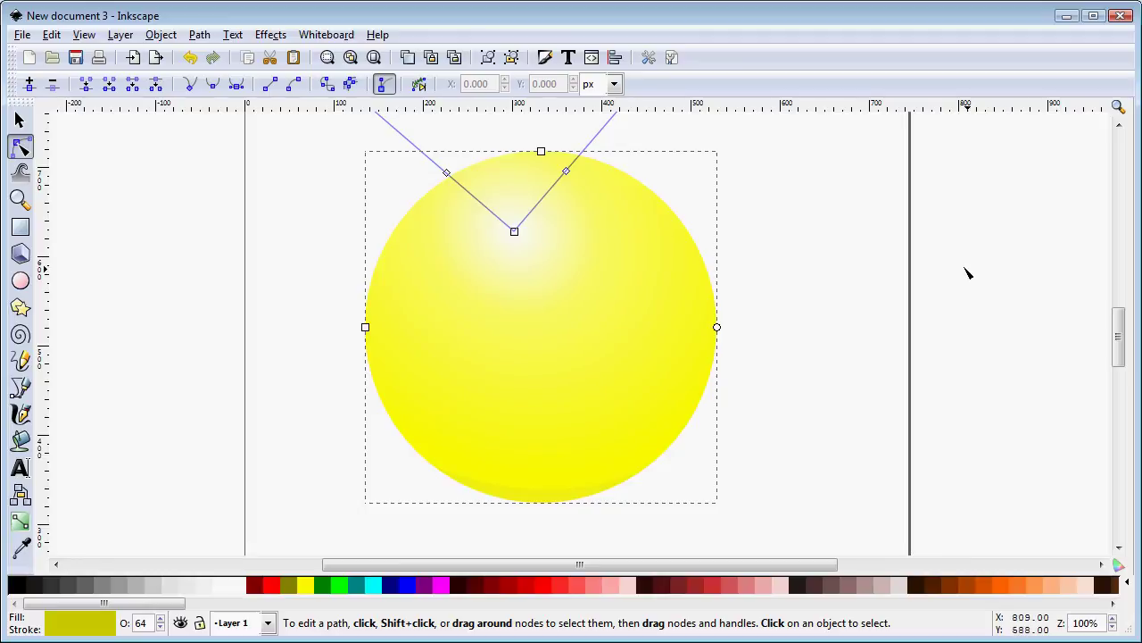
# Pull both gradient radius handles slightly inward to tighten the highlight
pyautogui.click(1120, 126)
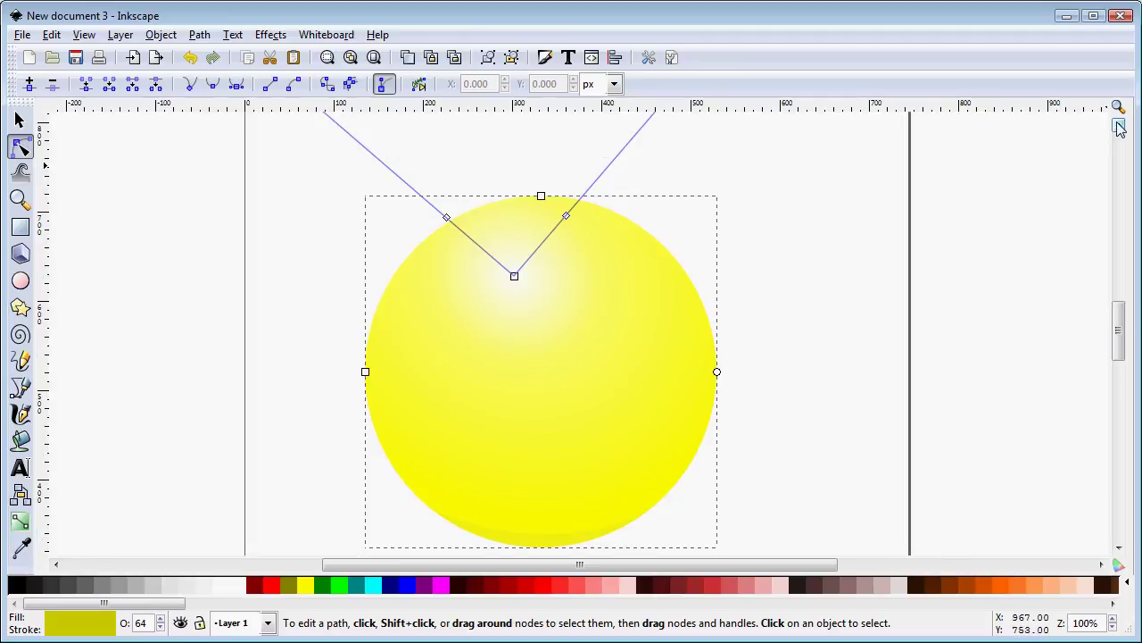
pyautogui.click(1119, 126)
pyautogui.click(1119, 126)
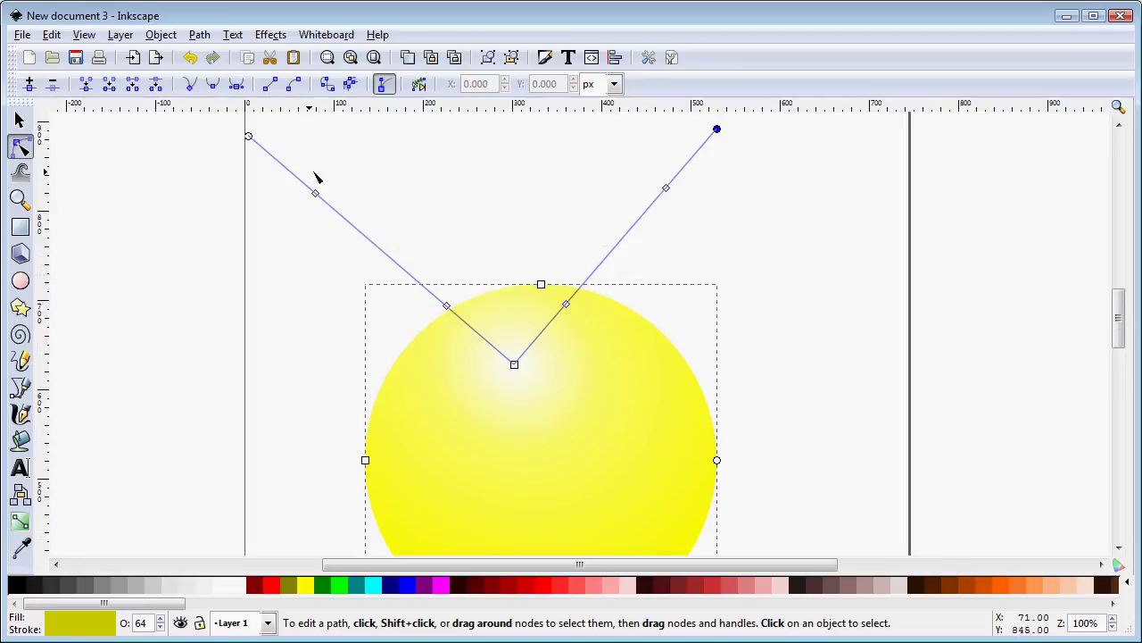
pyautogui.moveTo(248, 137); pyautogui.dragTo(277, 162)
pyautogui.scroll(-4, 803, 299)
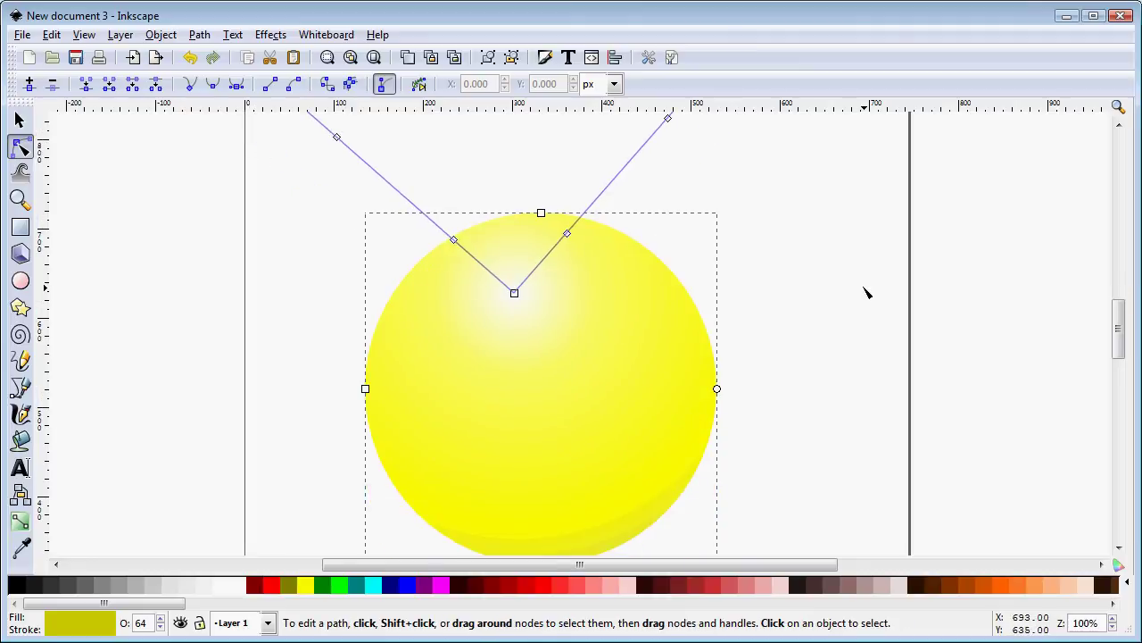
pyautogui.scroll(2, 866, 293)
pyautogui.scroll(2, 778, 230)
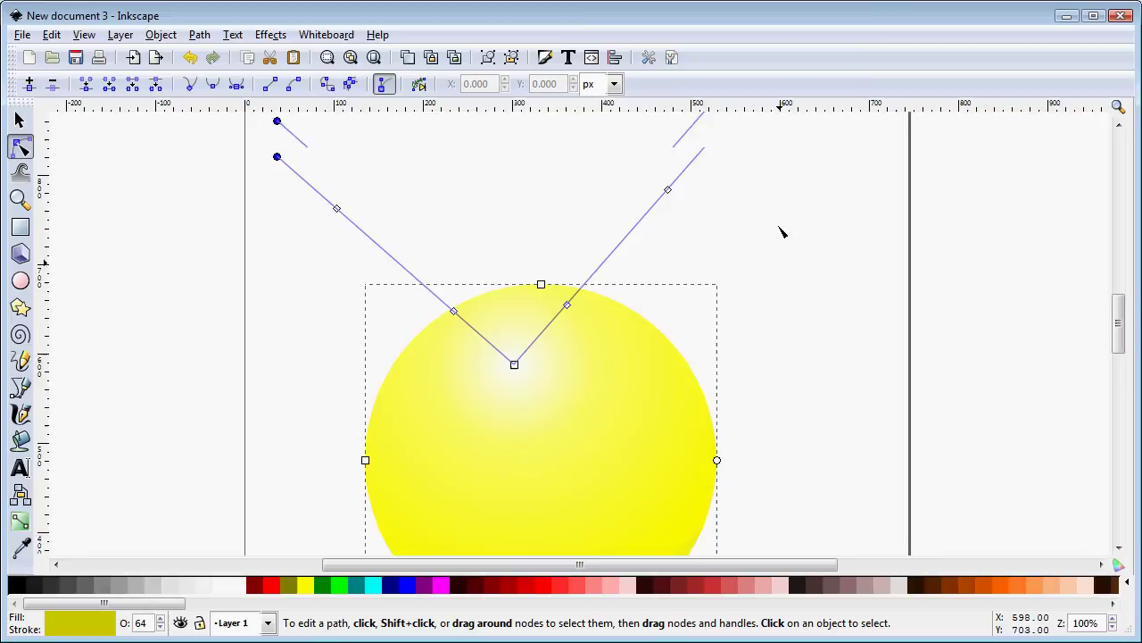
pyautogui.moveTo(722, 134); pyautogui.dragTo(683, 166)
pyautogui.moveTo(274, 161); pyautogui.dragTo(297, 184)
pyautogui.scroll(-3, 900, 229)
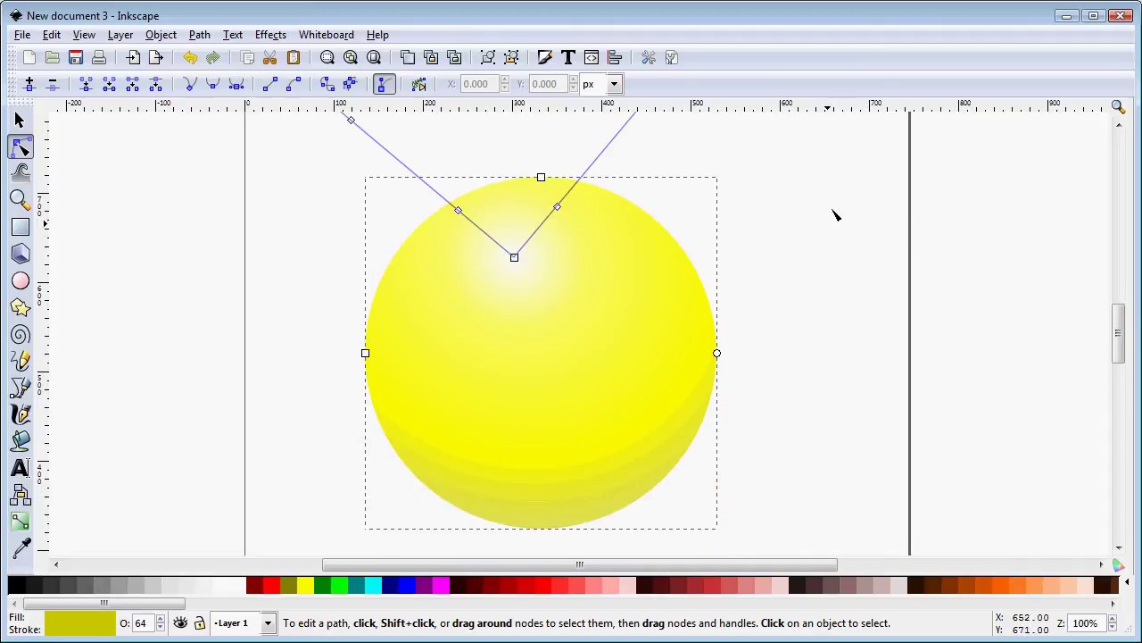
pyautogui.scroll(3, 828, 230)
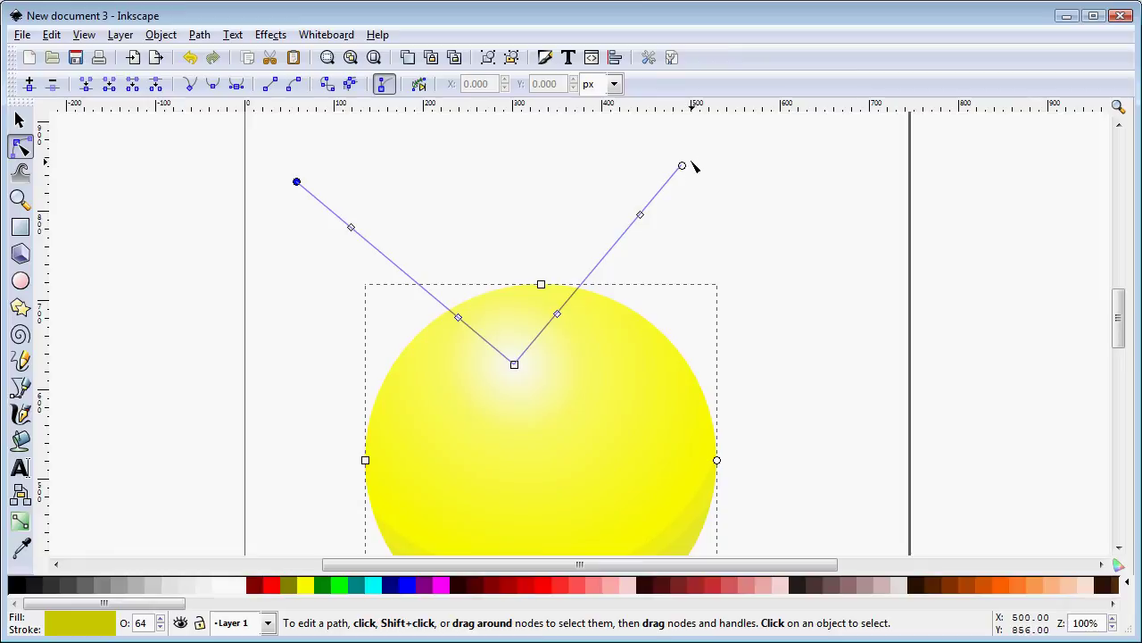
# Rotate the gradient via its right radius handle to tilt the highlight
pyautogui.moveTo(682, 166); pyautogui.dragTo(649, 147)
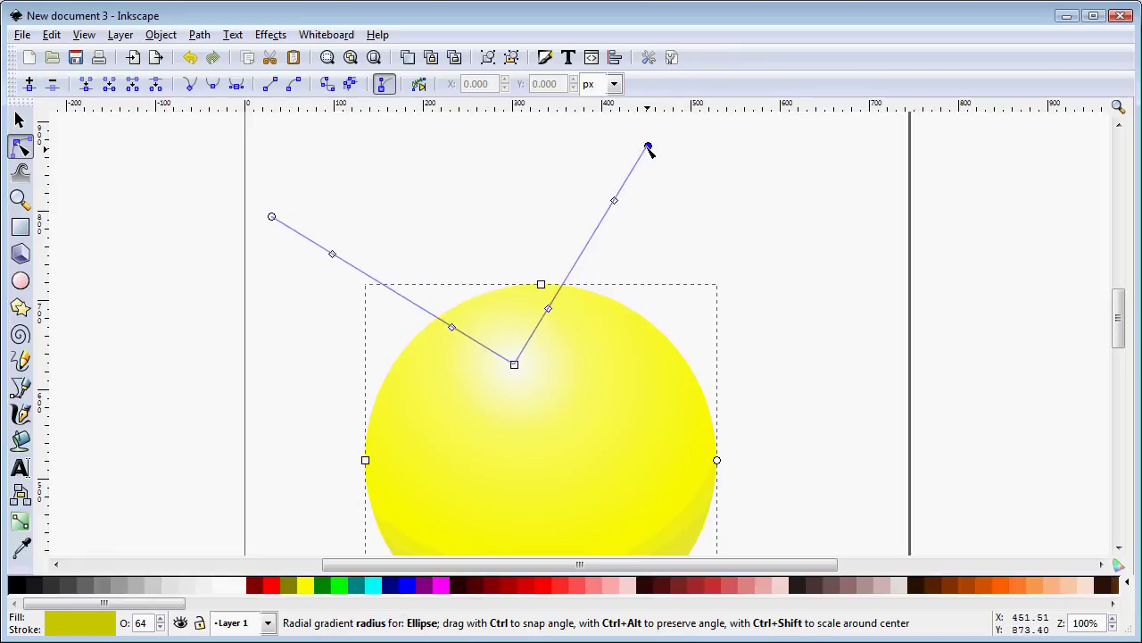
pyautogui.scroll(-3, 845, 242)
pyautogui.scroll(1, 850, 237)
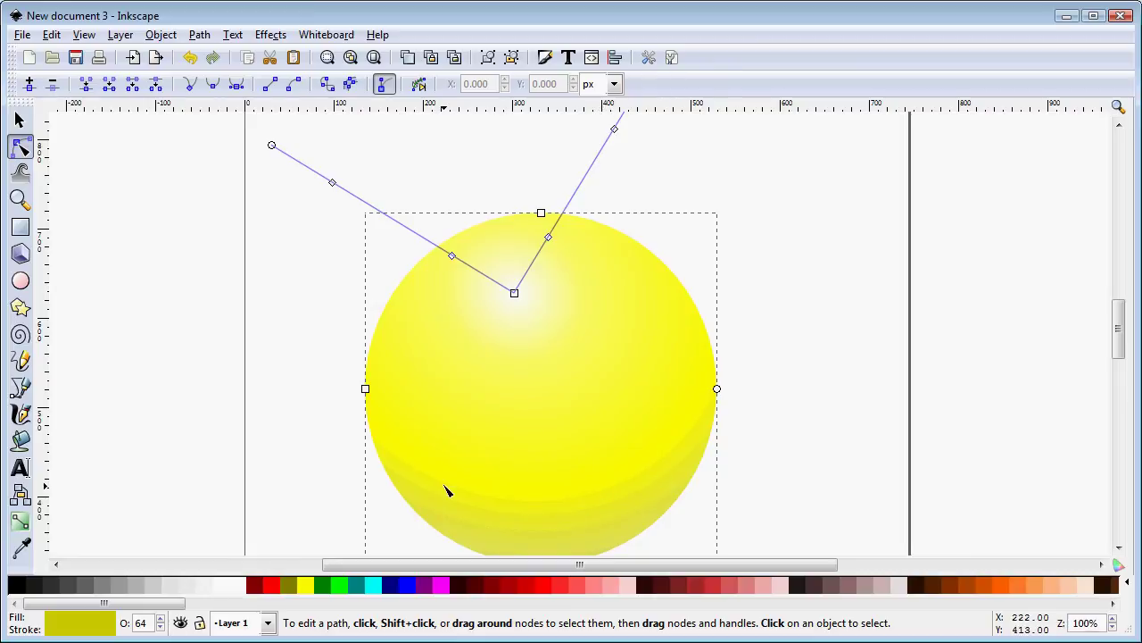
# Shift the gradient centre left and stretch the left radius further out
pyautogui.moveTo(514, 295); pyautogui.dragTo(485, 292)
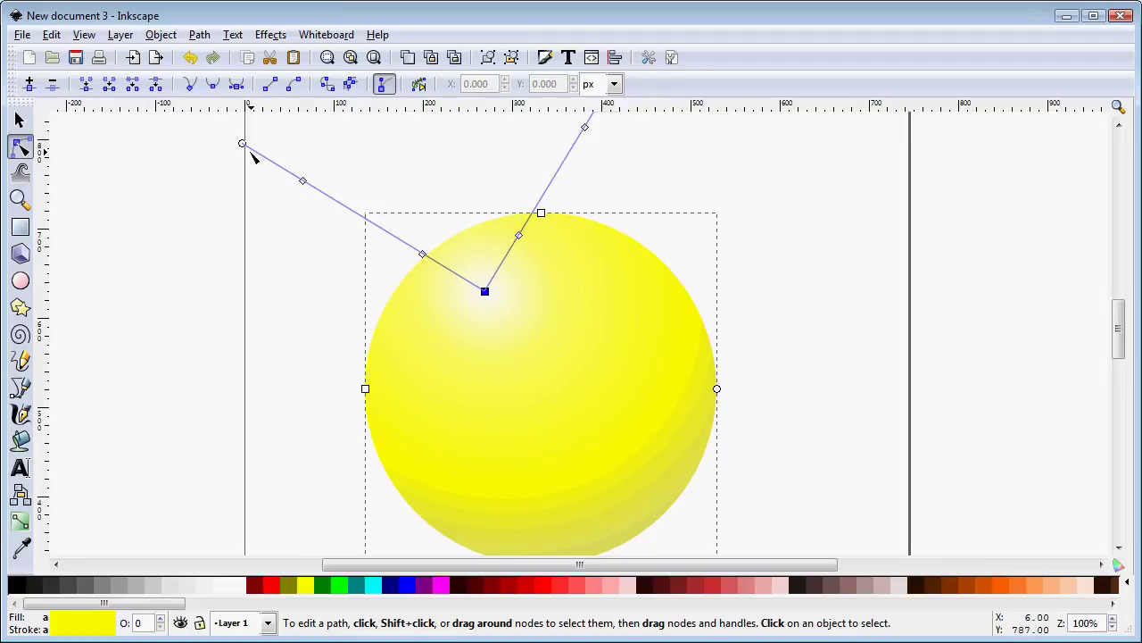
pyautogui.moveTo(243, 149); pyautogui.dragTo(198, 218)
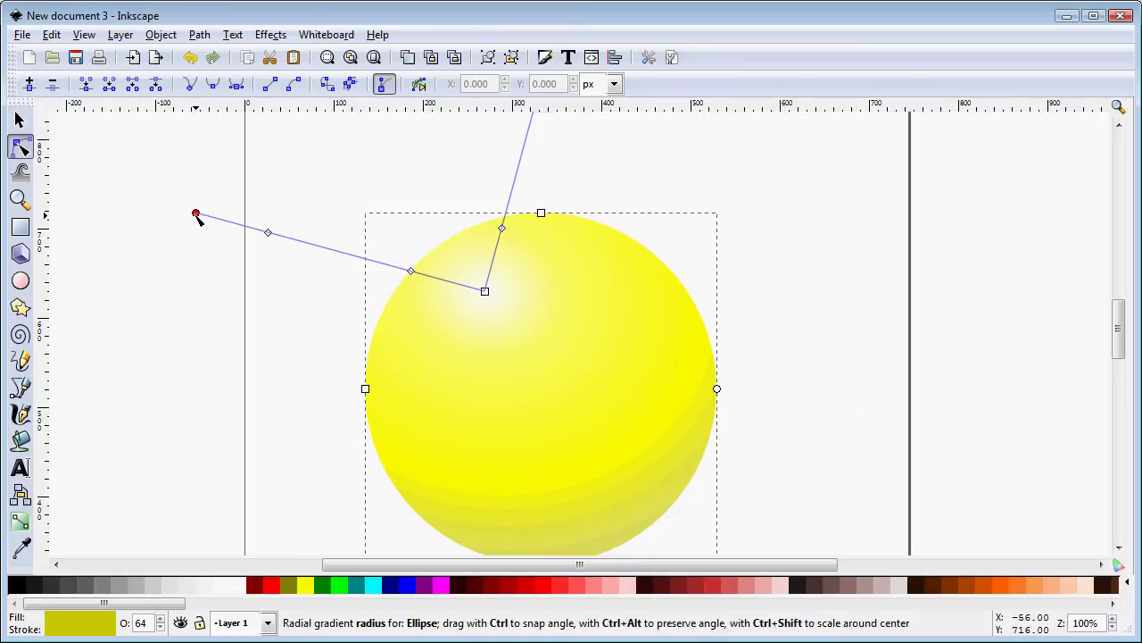
pyautogui.moveTo(196, 215); pyautogui.dragTo(142, 188)
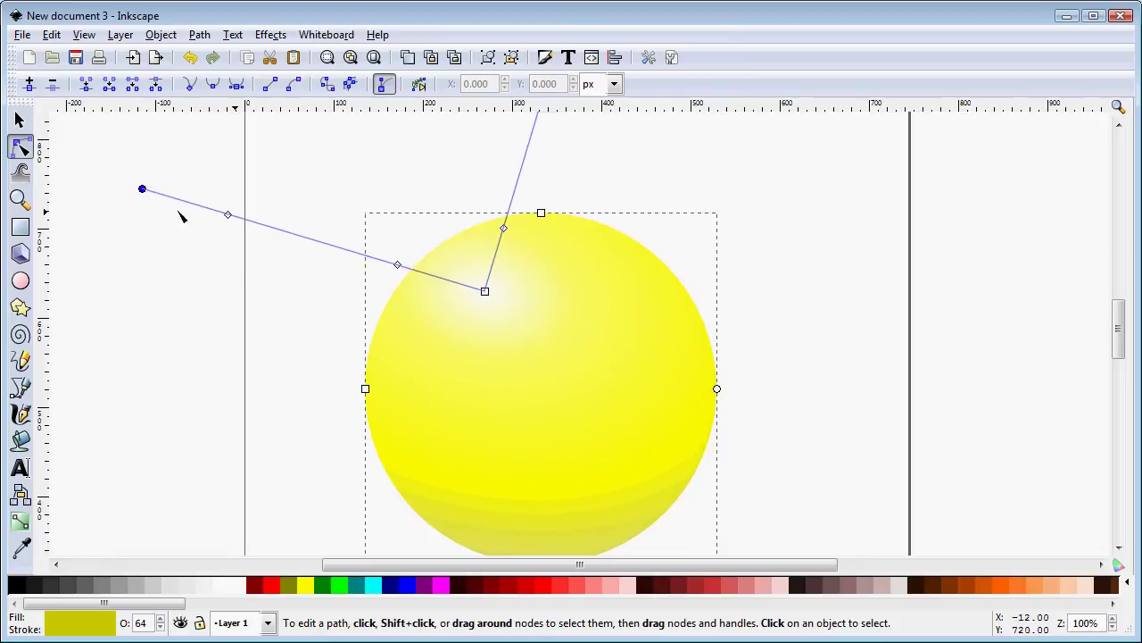